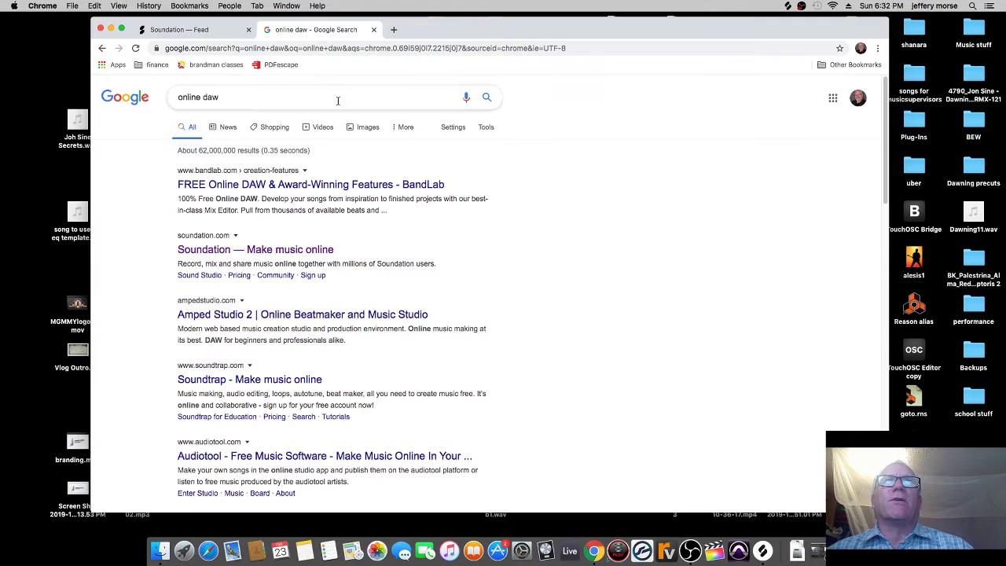
Open the Soundation studio, accept the cookie notice, and start a song from the EDM template.
{"action": "left_click", "coordinate": [200, 31]}
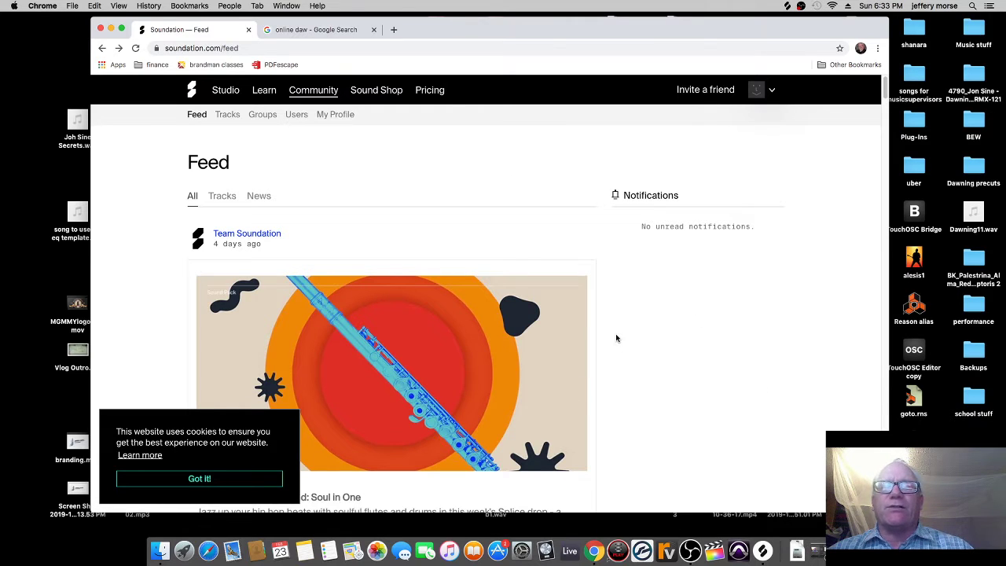
{"action": "left_click", "coordinate": [227, 92]}
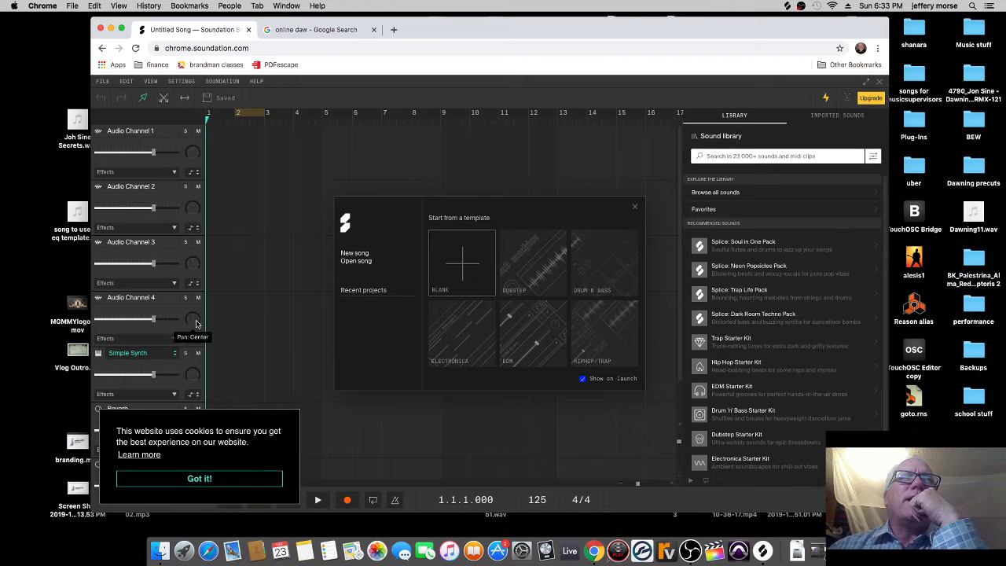
{"action": "left_click", "coordinate": [210, 477]}
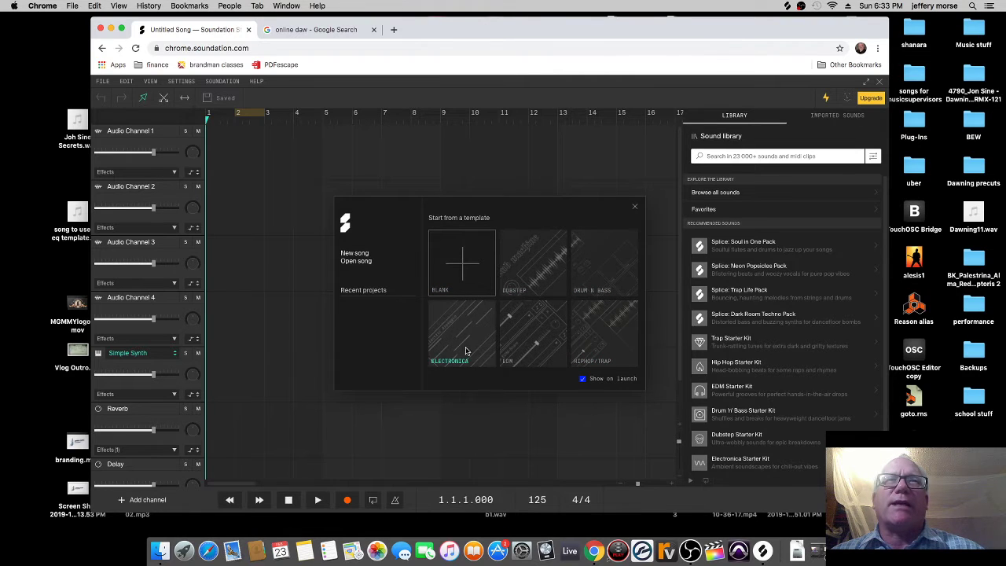
{"action": "left_click", "coordinate": [531, 343]}
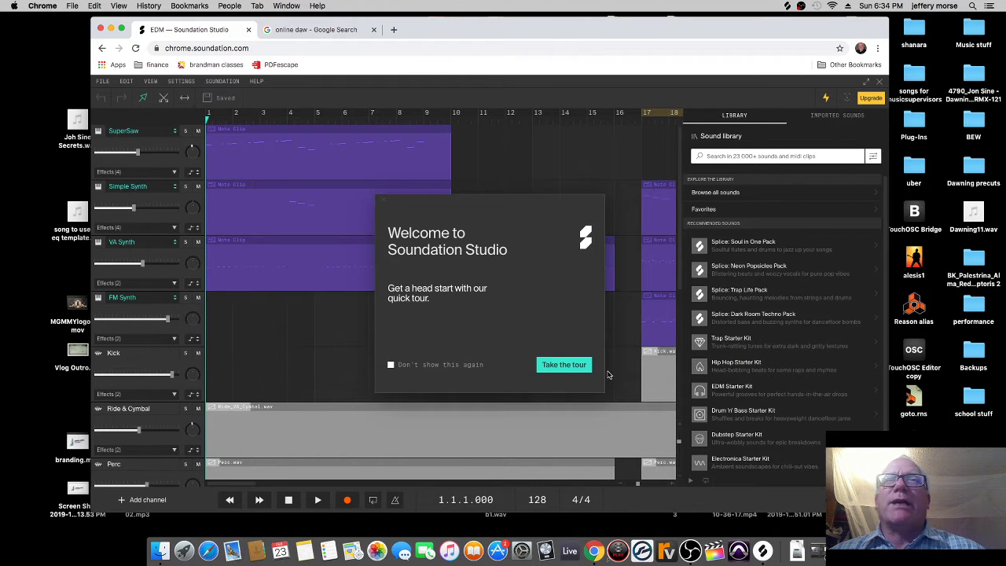
Dismiss the welcome tour so it does not show again, and make the browser window full screen.
{"action": "left_click", "coordinate": [390, 366]}
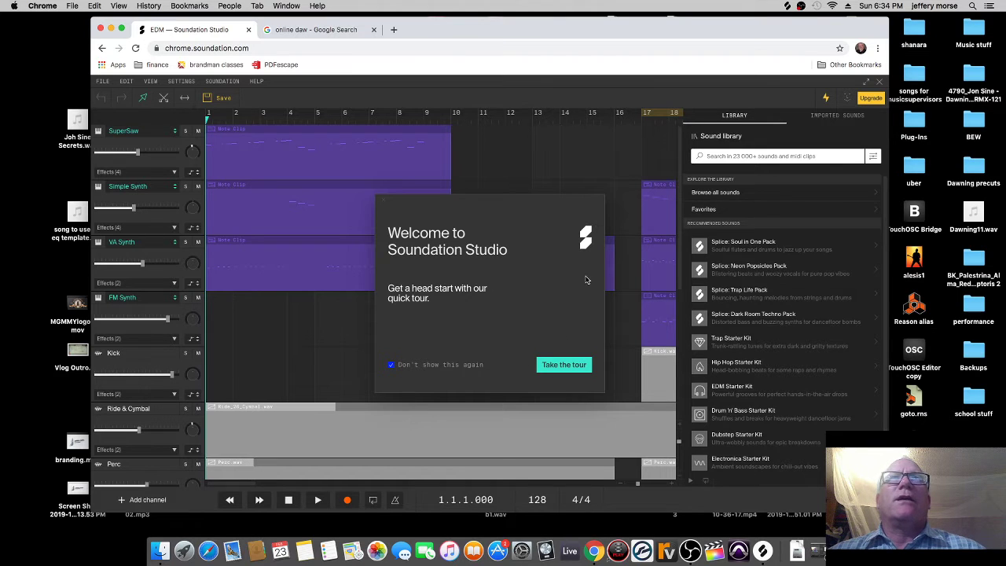
{"action": "left_click", "coordinate": [382, 202]}
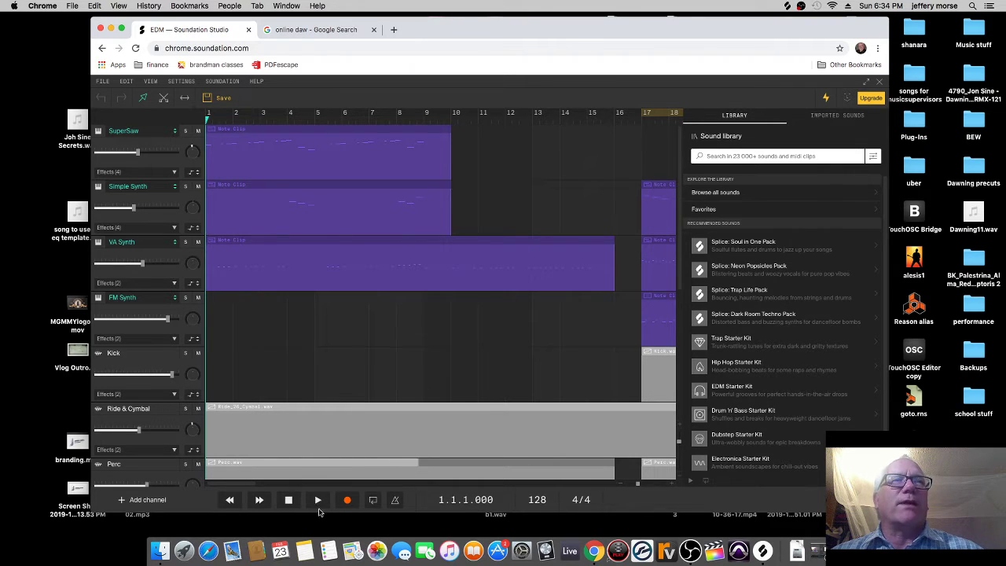
{"action": "key", "text": "ctrl+super+f"}
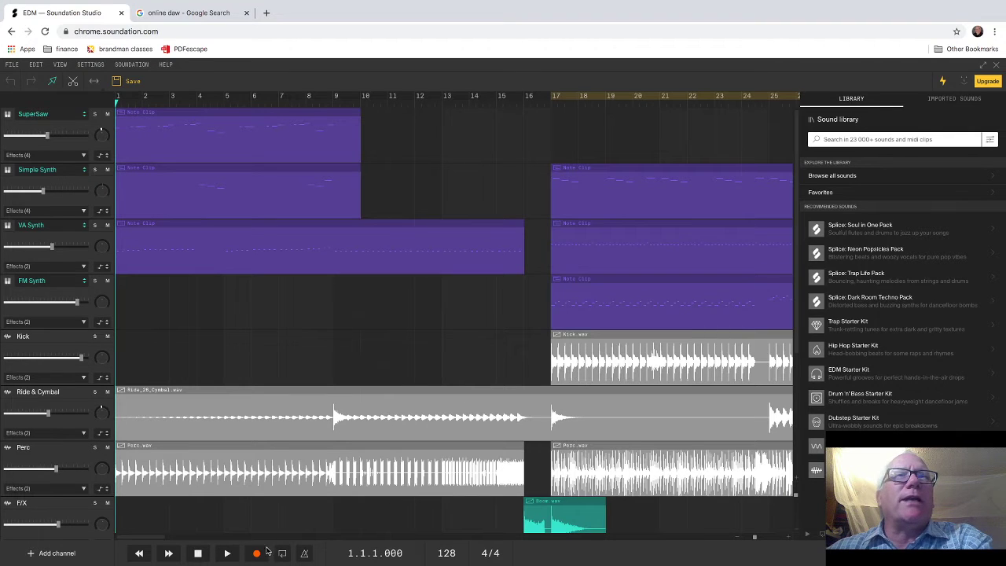
Play the opening bars of the EDM song and look over its lower channels.
{"action": "left_click", "coordinate": [228, 554]}
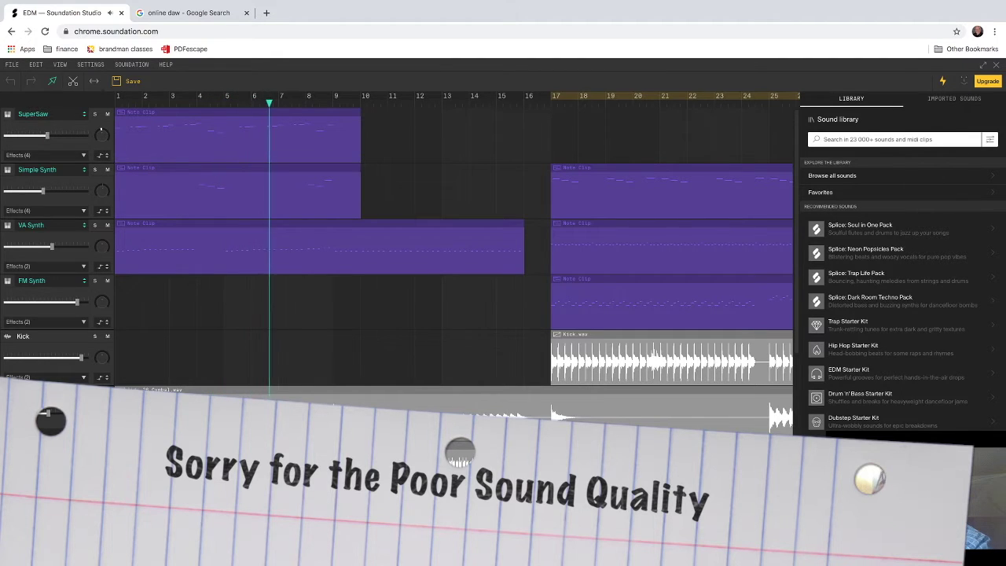
{"action": "left_click", "coordinate": [197, 553]}
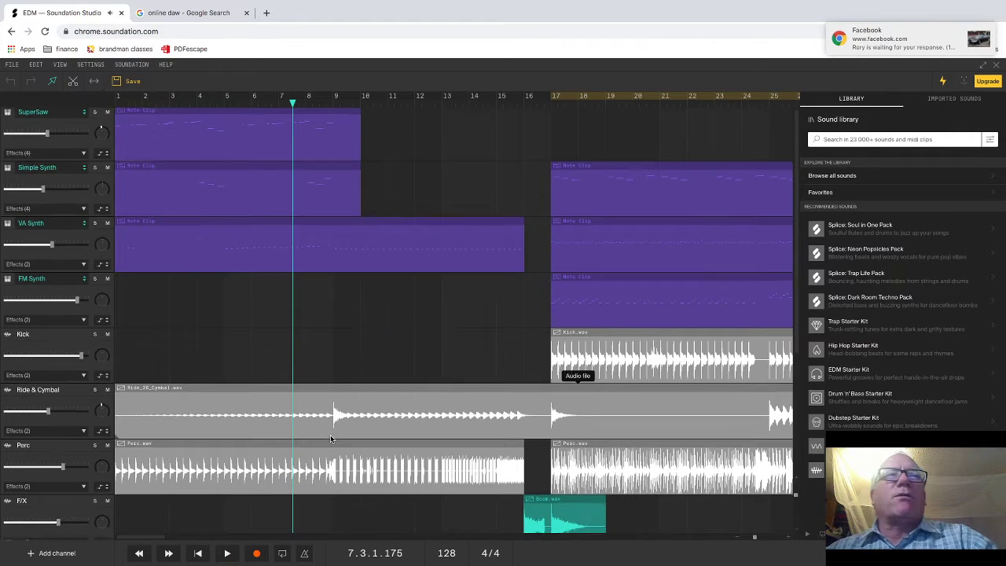
{"action": "scroll", "coordinate": [329, 440], "scroll_direction": "down", "scroll_amount": 2}
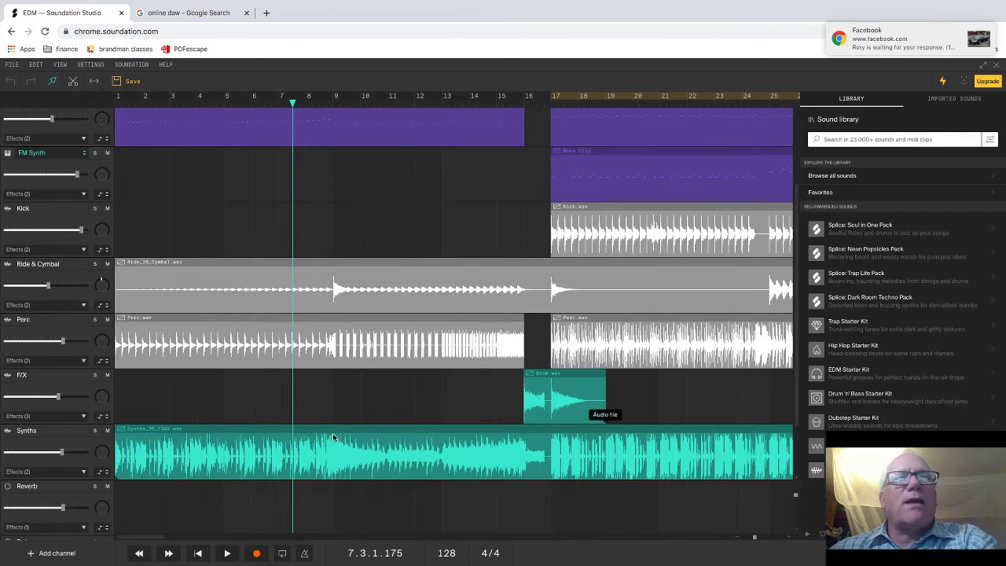
{"action": "scroll", "coordinate": [333, 432], "scroll_direction": "down", "scroll_amount": 1}
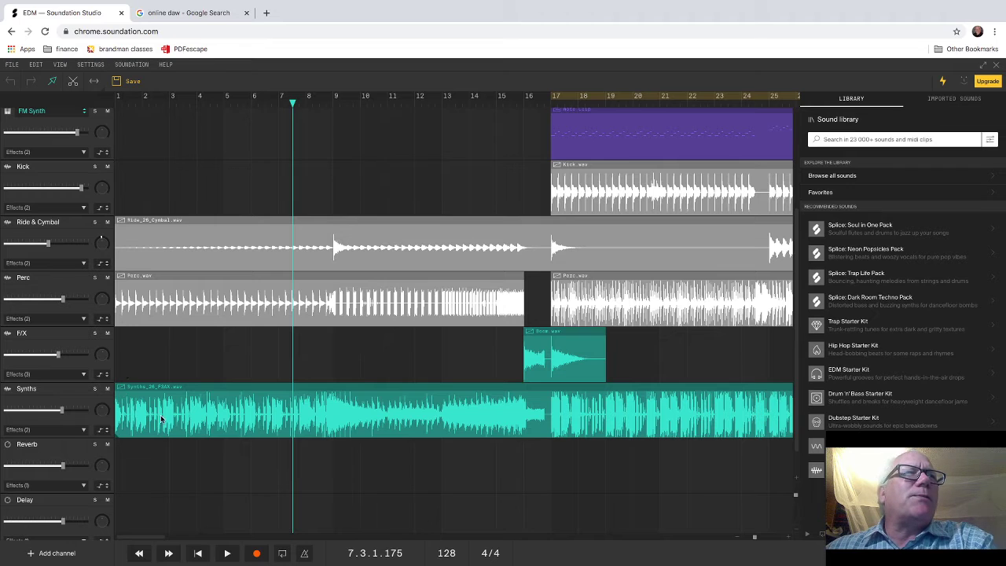
Mute the Synths, Ride & Cymbal, SuperSaw, Simple Synth, VA Synth, FM Synth and Kick channels.
{"action": "left_click", "coordinate": [108, 389]}
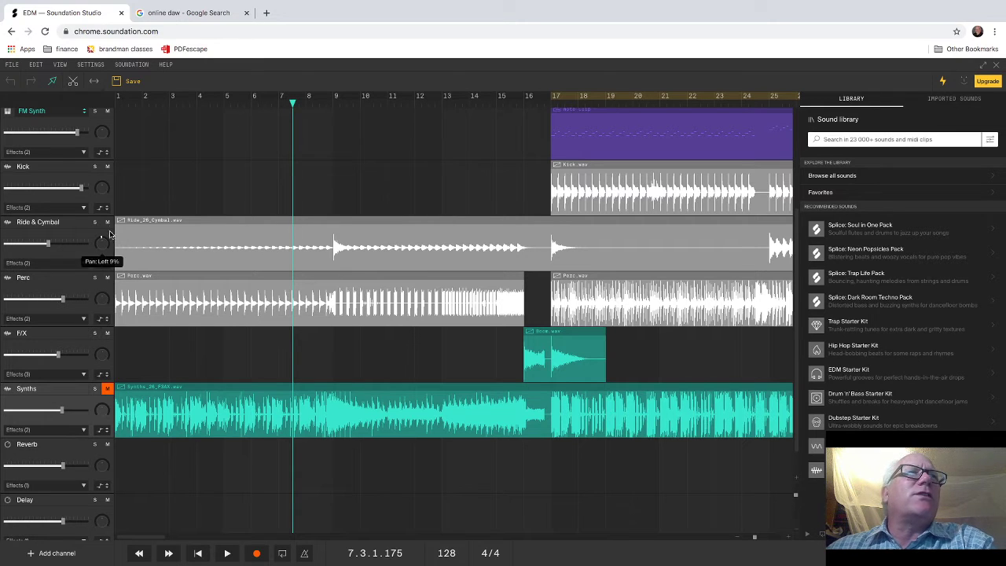
{"action": "left_click", "coordinate": [108, 222]}
{"action": "scroll", "coordinate": [139, 233], "scroll_direction": "up", "scroll_amount": 3}
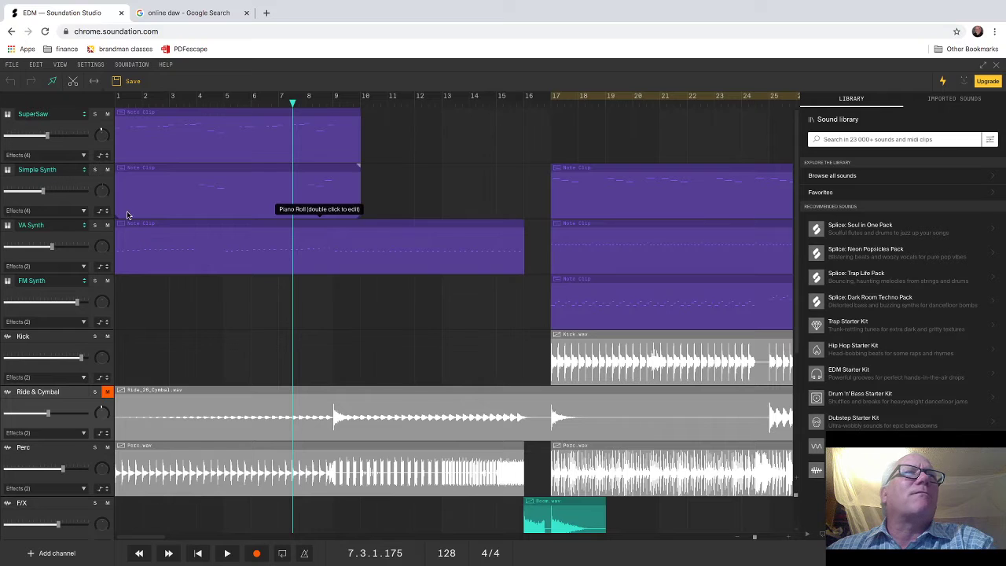
{"action": "left_click", "coordinate": [107, 114]}
{"action": "left_click", "coordinate": [108, 169]}
{"action": "left_click", "coordinate": [108, 226]}
{"action": "left_click", "coordinate": [108, 281]}
{"action": "left_click", "coordinate": [108, 336]}
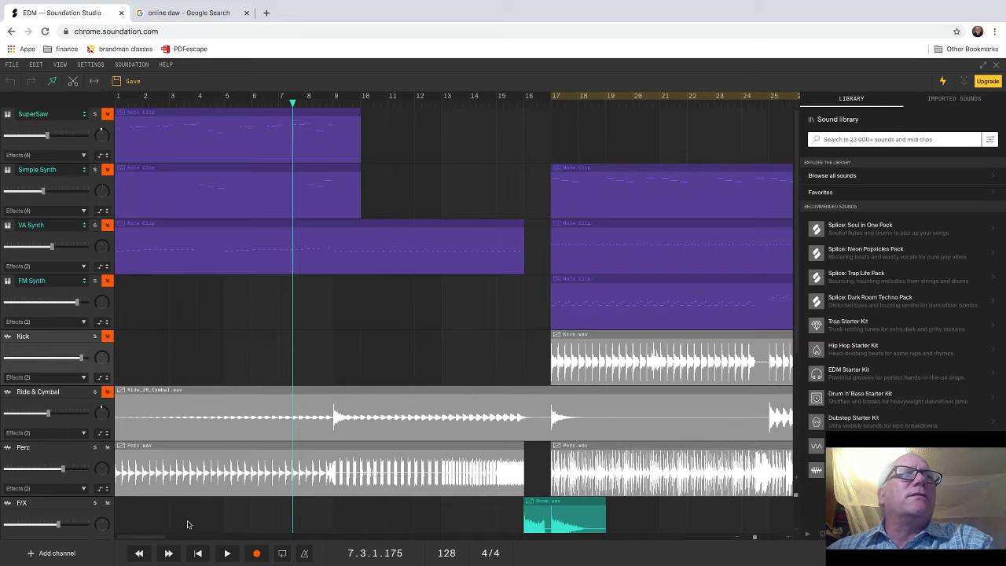
Play the song from the beginning to hear the unmuted percussion alone, stopping after about four bars.
{"action": "scroll", "coordinate": [131, 376], "scroll_direction": "down", "scroll_amount": 5}
{"action": "scroll", "coordinate": [130, 376], "scroll_direction": "up", "scroll_amount": 4}
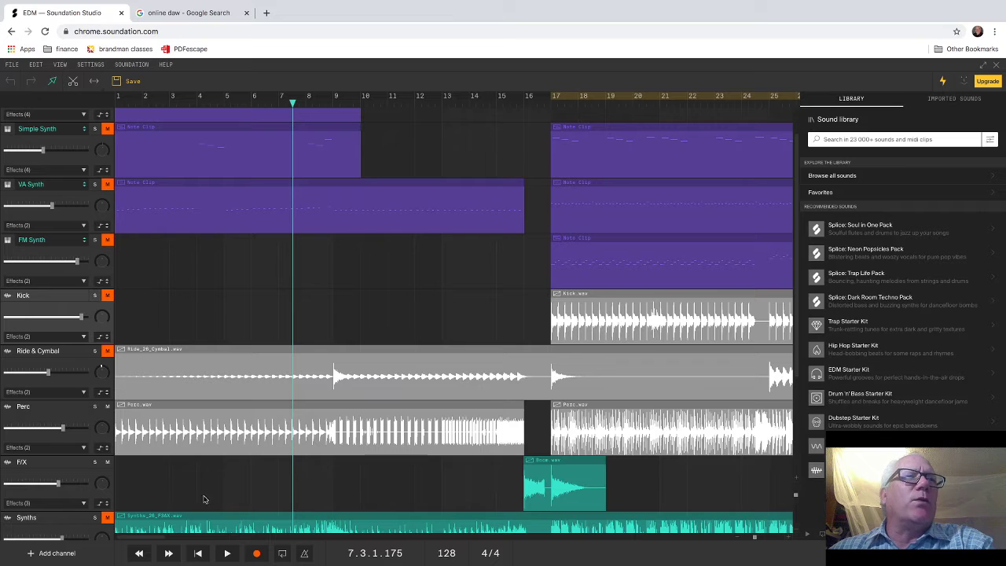
{"action": "left_click", "coordinate": [198, 553]}
{"action": "left_click", "coordinate": [228, 553]}
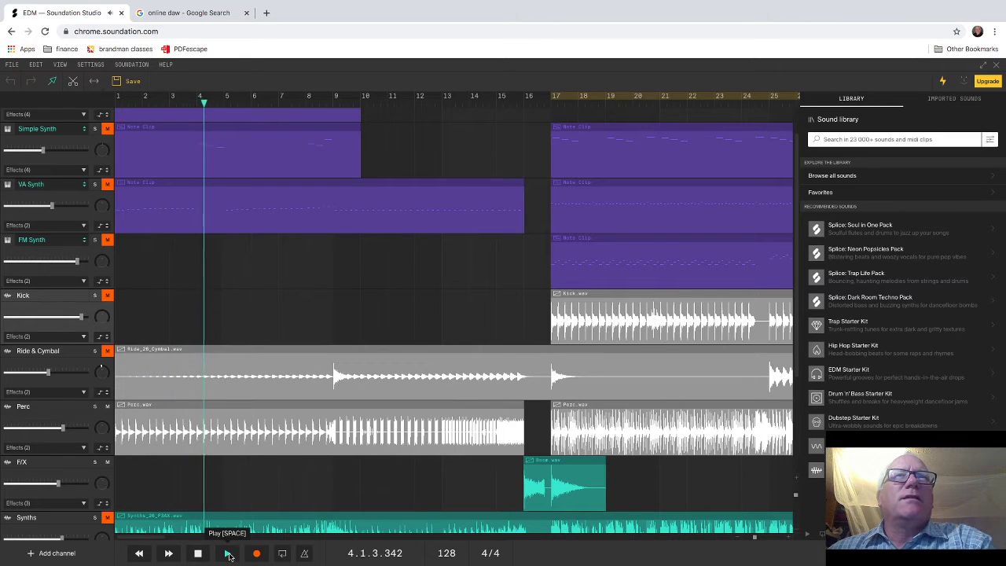
{"action": "left_click", "coordinate": [200, 554]}
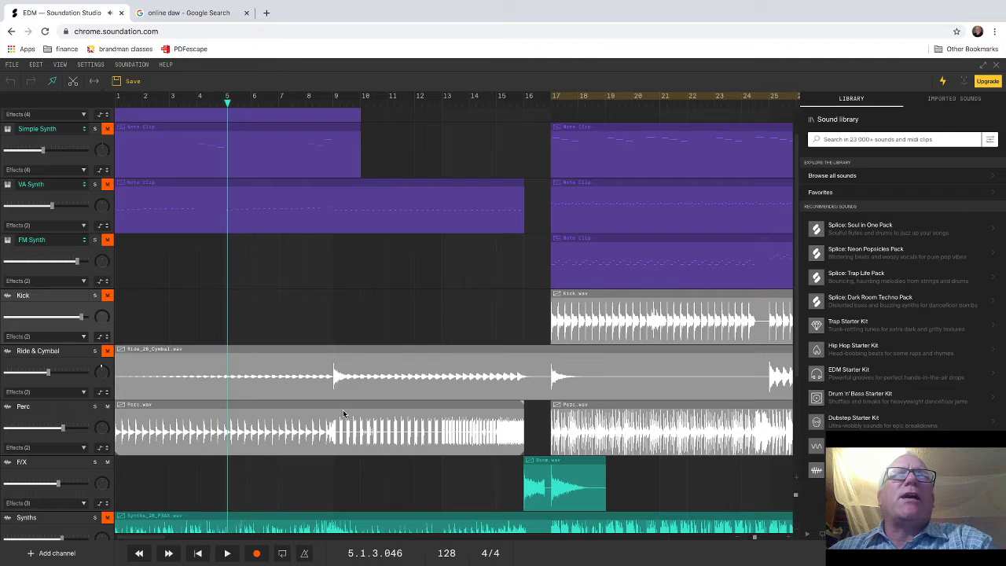
Copy the Kick.wav clip at bar 17 and paste it at bar 1 of the Kick channel.
{"action": "right_click", "coordinate": [608, 299]}
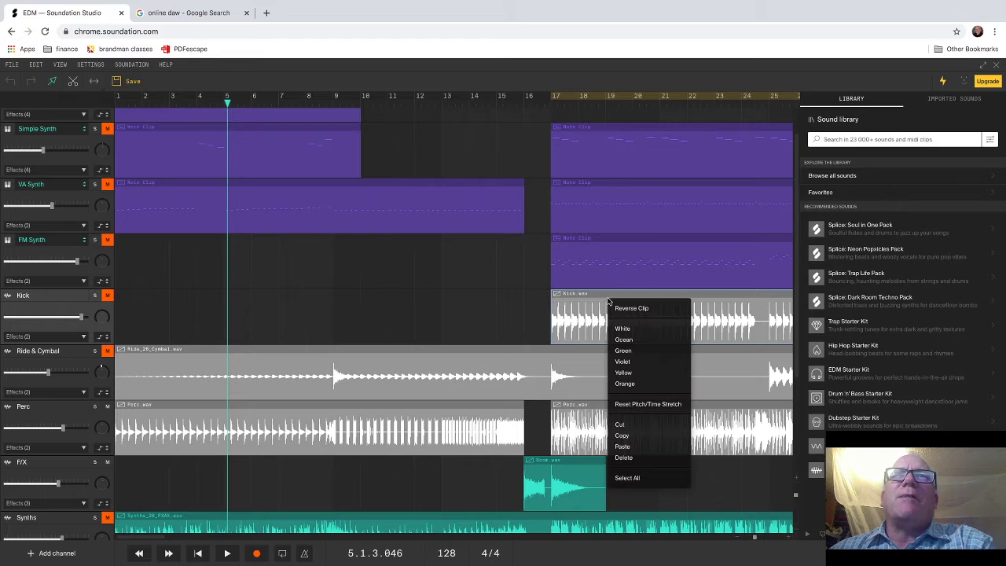
{"action": "left_click", "coordinate": [637, 437]}
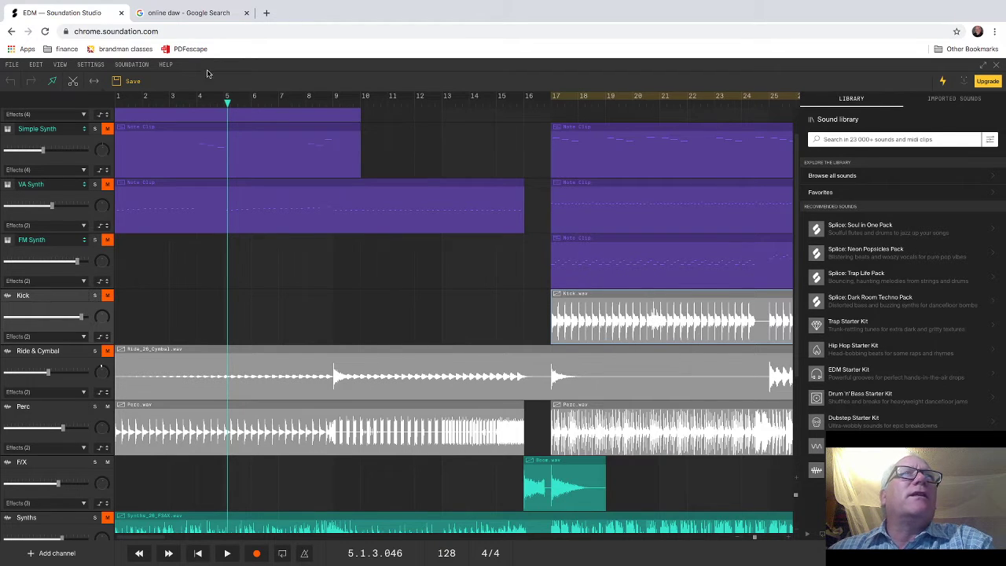
{"action": "left_click_drag", "start_coordinate": [227, 102], "coordinate": [86, 99]}
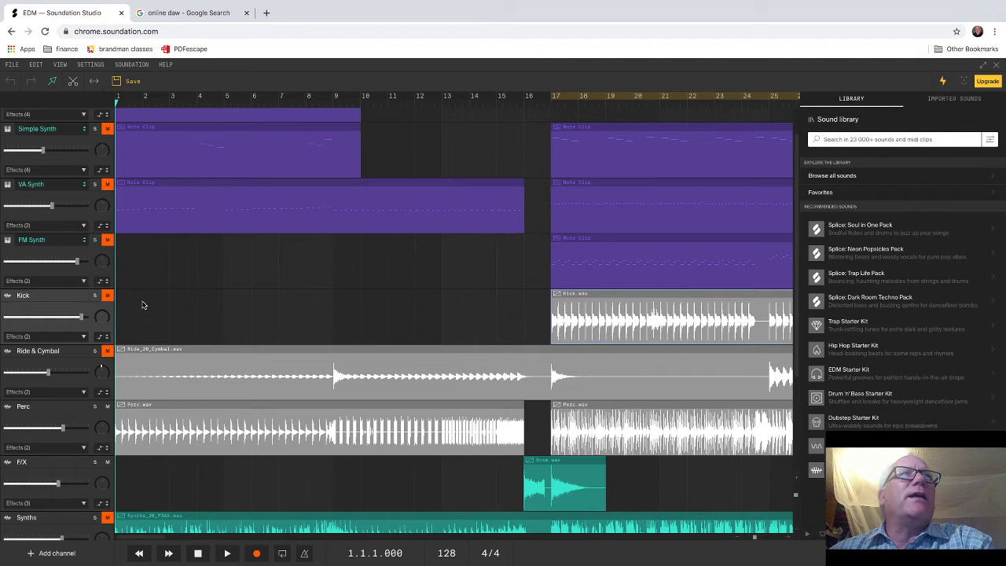
{"action": "left_click", "coordinate": [35, 65]}
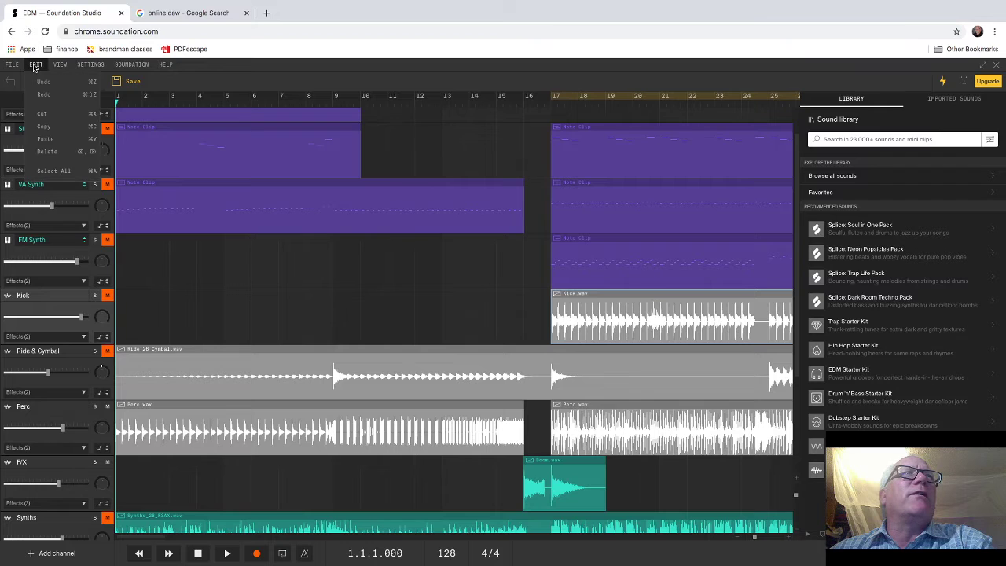
{"action": "left_click", "coordinate": [44, 138]}
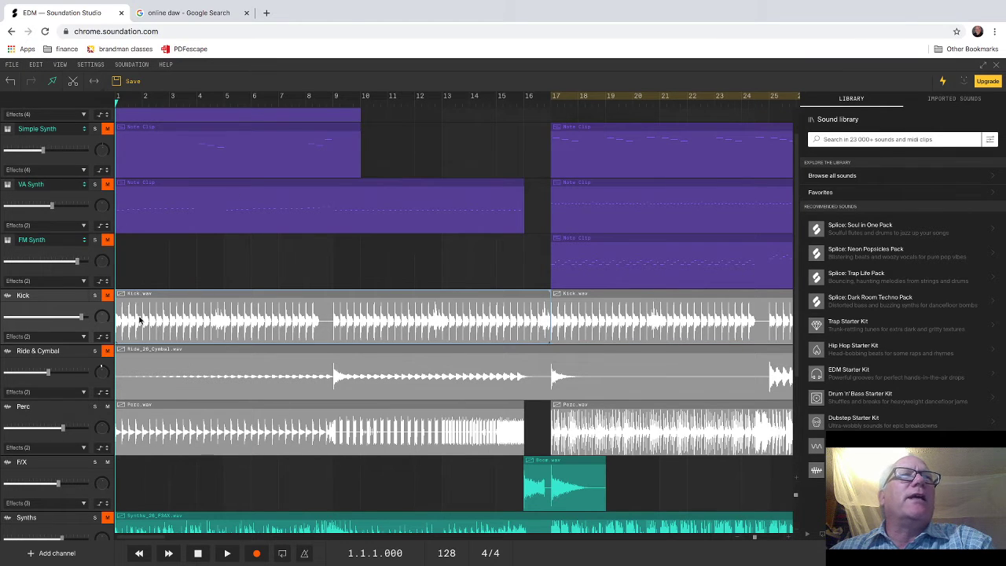
Unmute the Kick and Ride & Cymbal channels and set the Kick volume to 99% while playing the song from bar 1.
{"action": "left_click", "coordinate": [107, 295]}
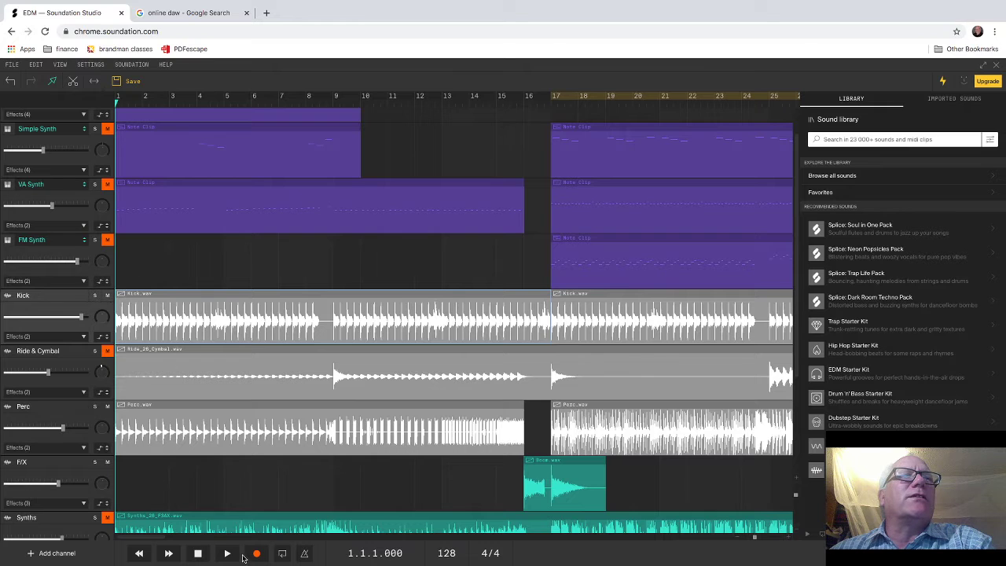
{"action": "left_click", "coordinate": [227, 553]}
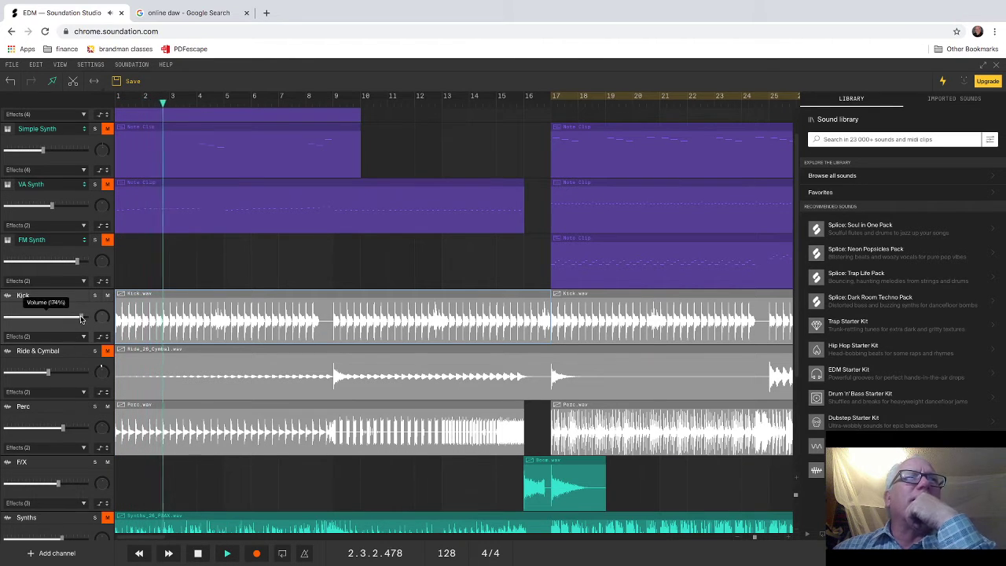
{"action": "left_click_drag", "start_coordinate": [81, 317], "coordinate": [62, 317]}
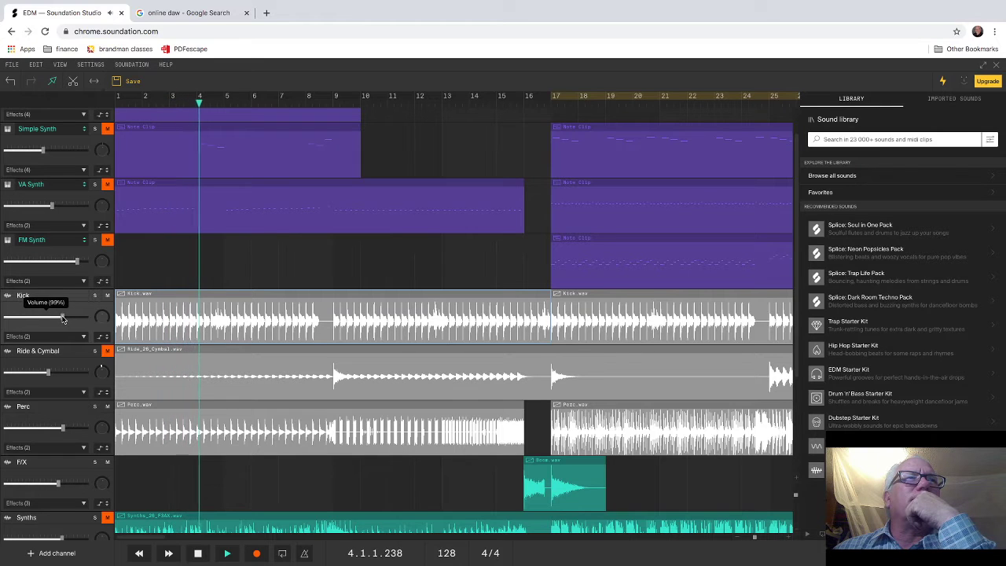
{"action": "left_click", "coordinate": [107, 351]}
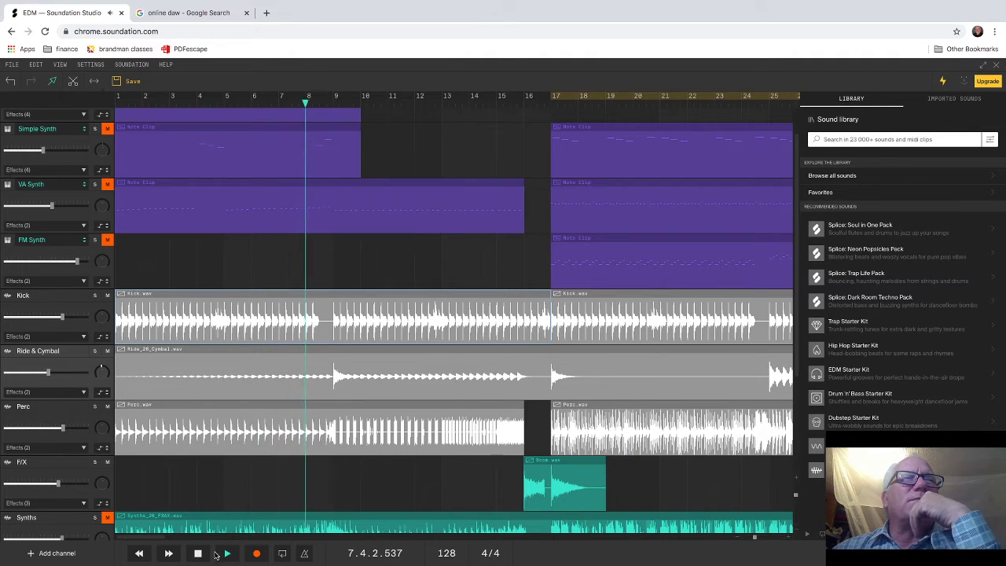
{"action": "left_click", "coordinate": [197, 553]}
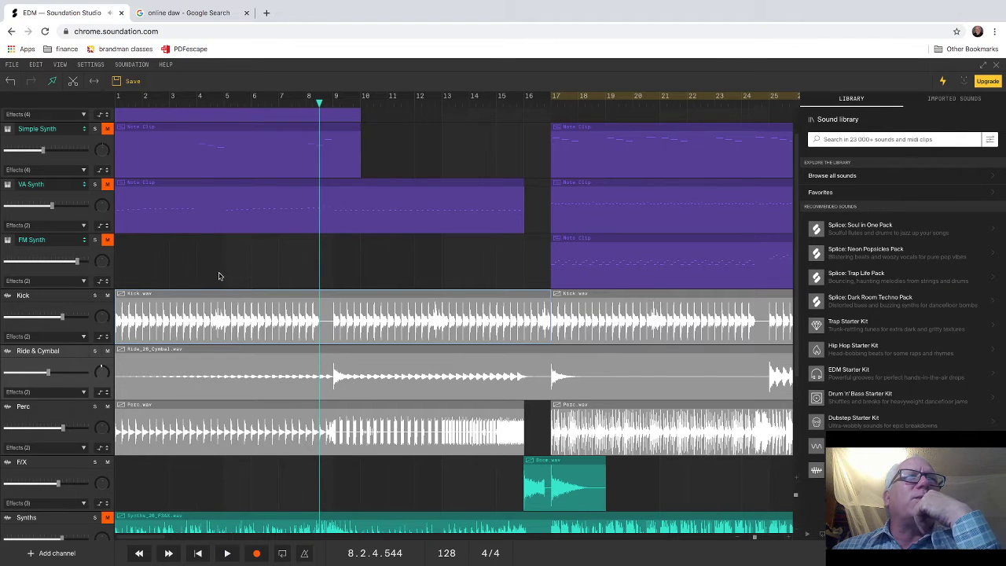
Set a loop region on the timeline from about bar 1 to bar 5.
{"action": "scroll", "coordinate": [218, 276], "scroll_direction": "up", "scroll_amount": 1}
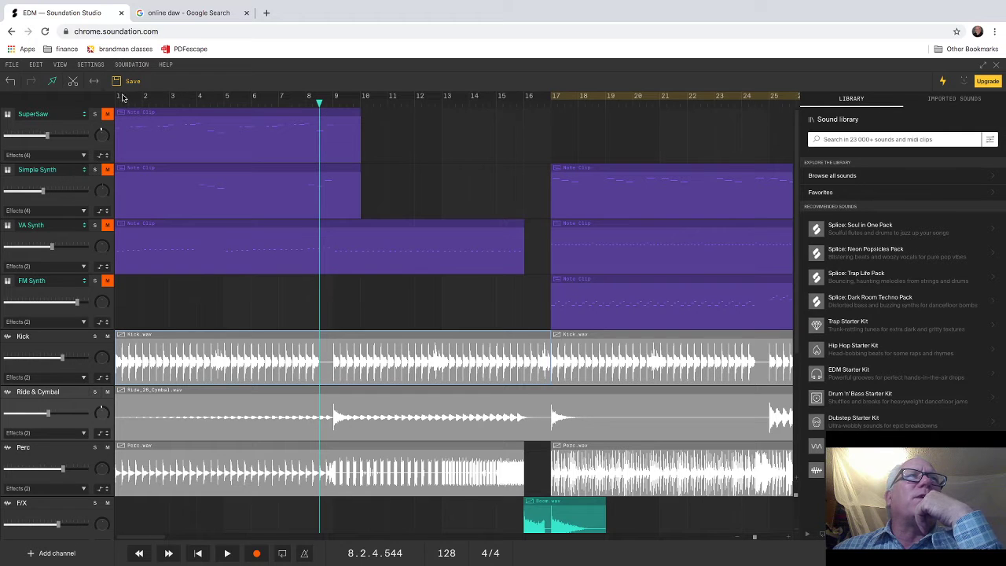
{"action": "left_click_drag", "start_coordinate": [122, 97], "coordinate": [154, 95]}
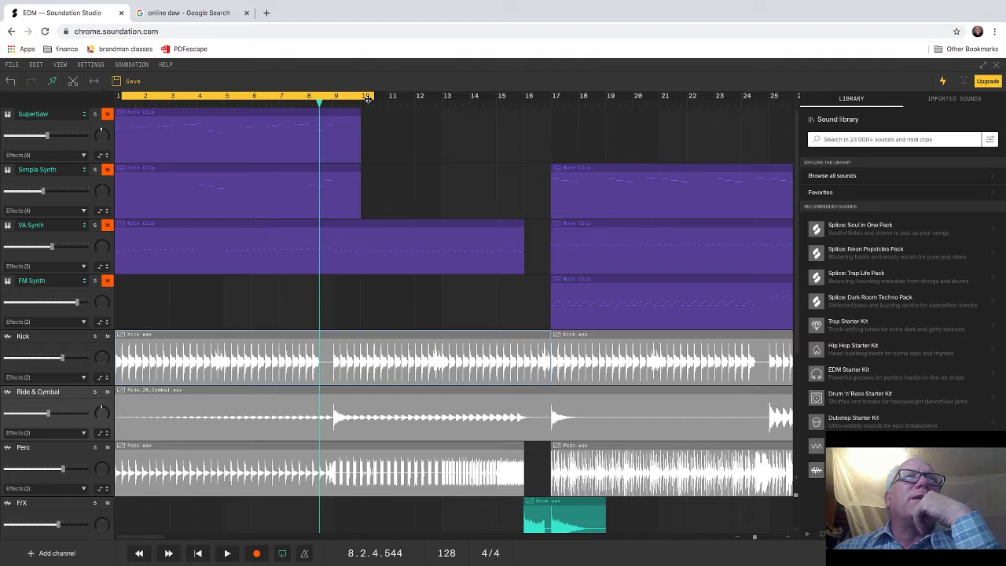
{"action": "left_click_drag", "start_coordinate": [322, 98], "coordinate": [248, 105]}
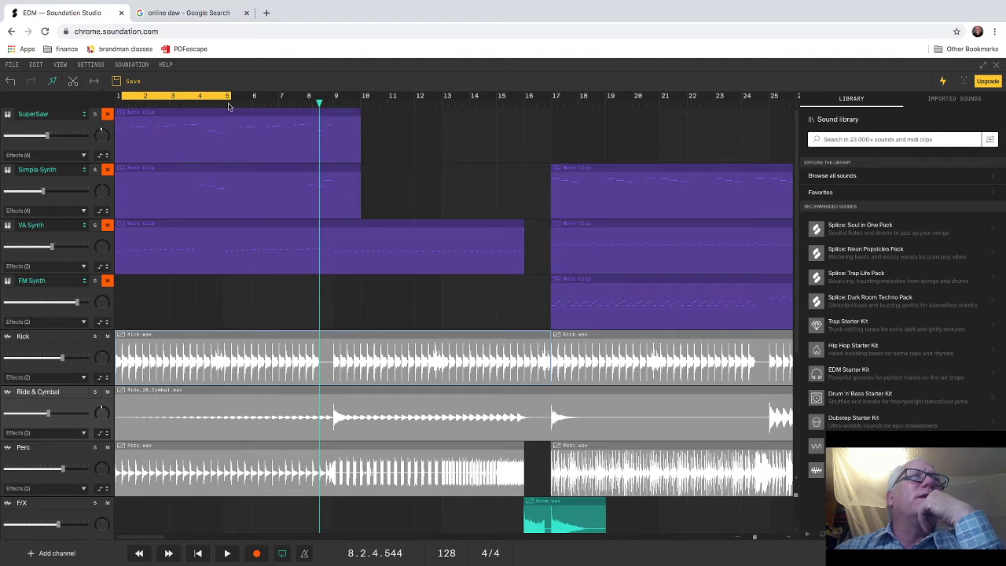
Undo the pasted Kick clip and redo it.
{"action": "left_click", "coordinate": [10, 82]}
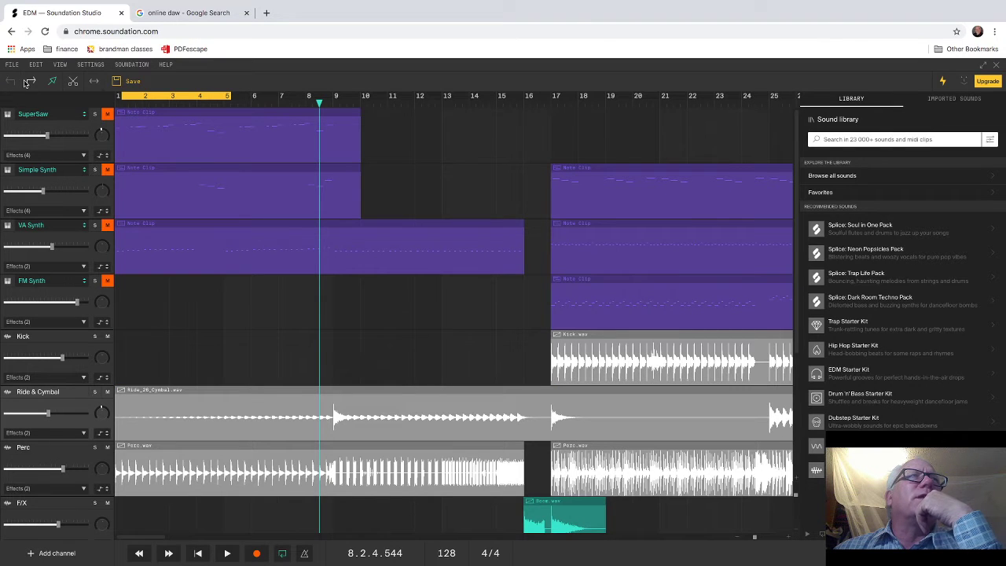
{"action": "left_click", "coordinate": [28, 83]}
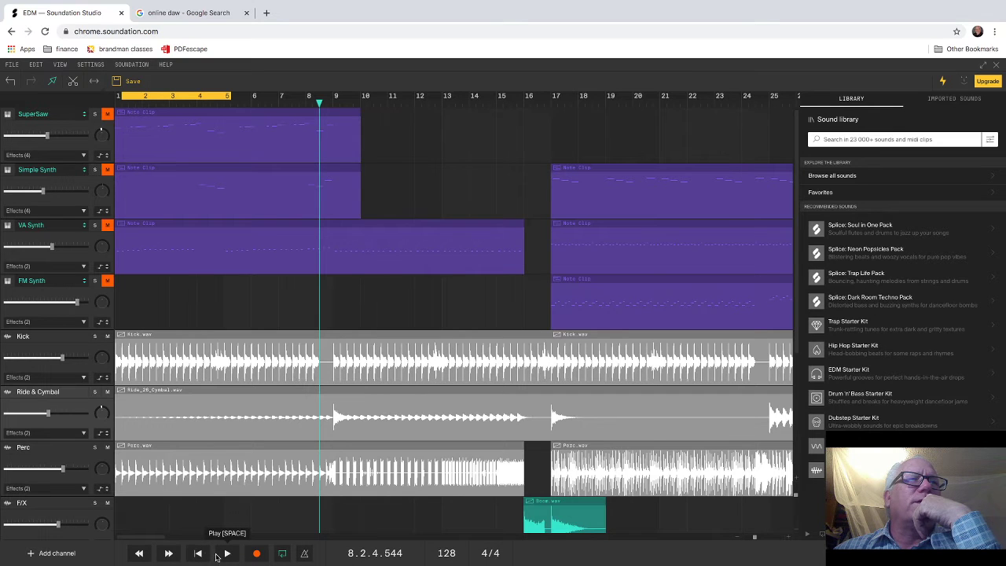
Return the playhead to the start of the song and toggle looping, leaving it off.
{"action": "left_click", "coordinate": [199, 554]}
{"action": "left_click", "coordinate": [281, 556]}
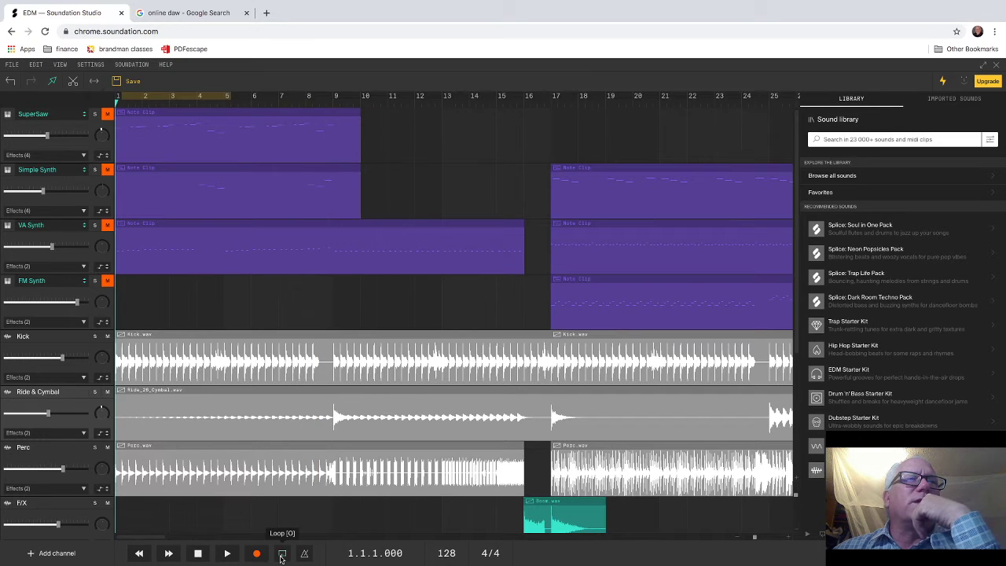
{"action": "left_click", "coordinate": [282, 555]}
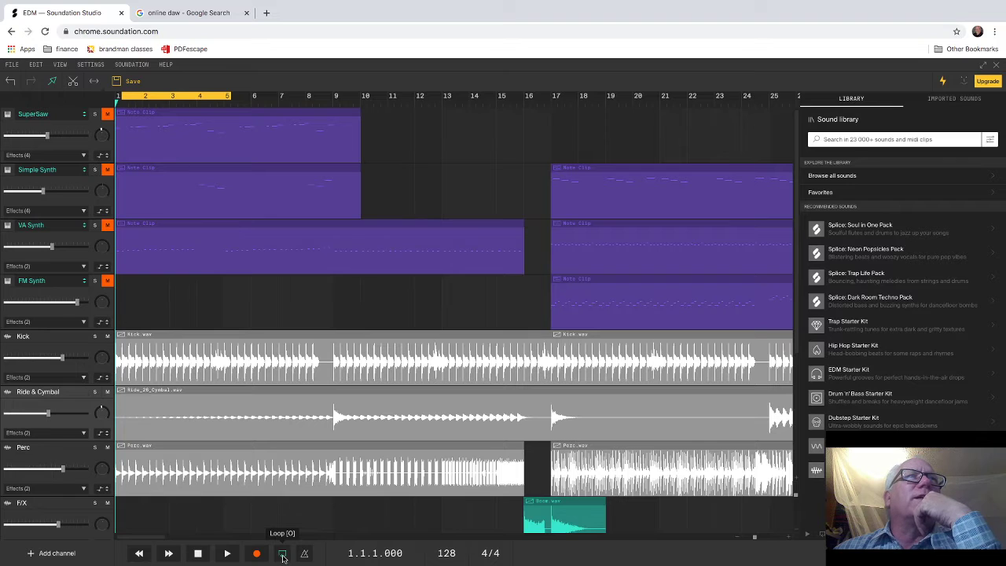
{"action": "left_click", "coordinate": [282, 555]}
{"action": "left_click", "coordinate": [282, 555]}
{"action": "left_click", "coordinate": [282, 554]}
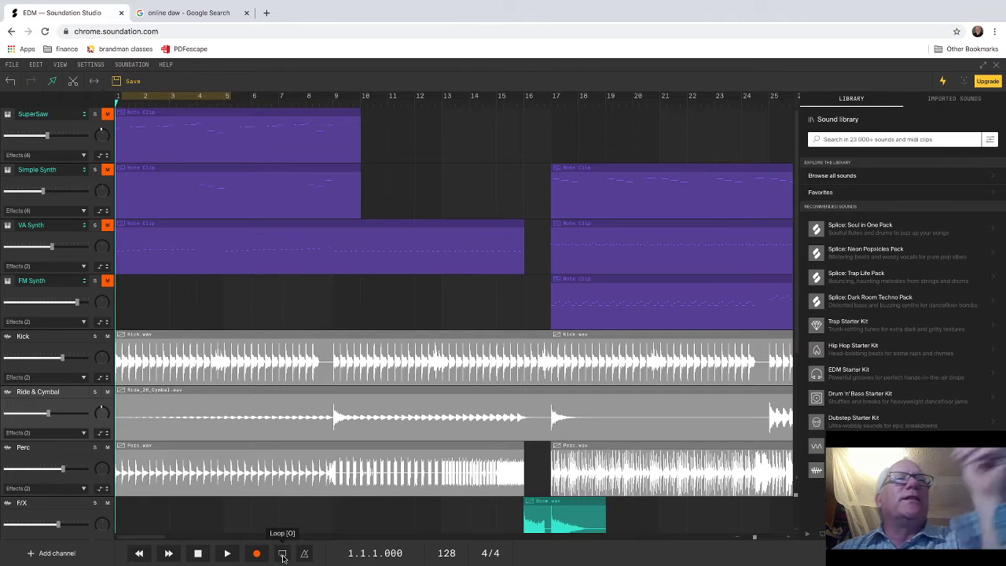
Toggle looping of the bar 1 to 5 region, leaving it switched on.
{"action": "left_click", "coordinate": [282, 555]}
{"action": "left_click", "coordinate": [282, 554]}
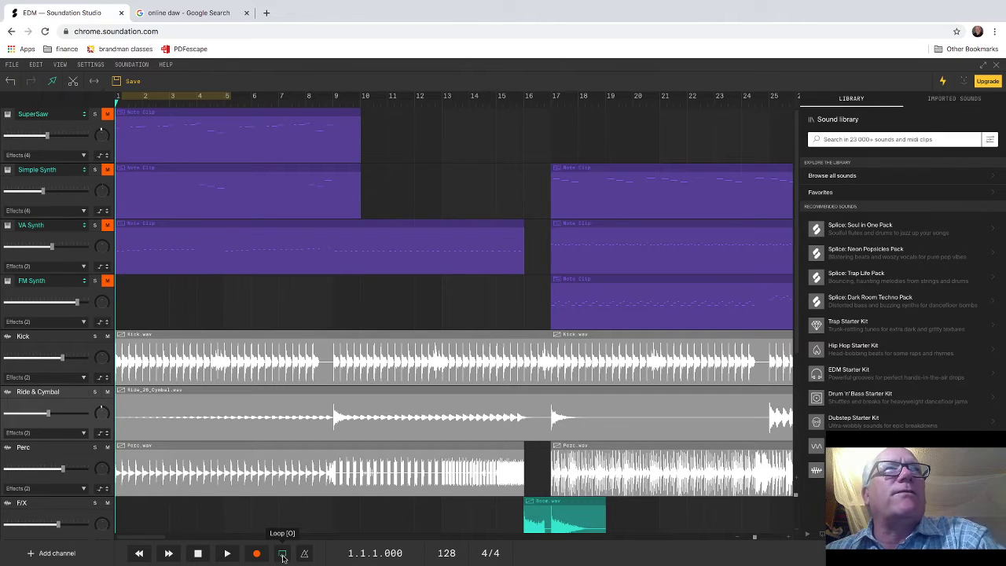
{"action": "left_click", "coordinate": [282, 555]}
{"action": "left_click", "coordinate": [282, 554]}
{"action": "left_click", "coordinate": [282, 555]}
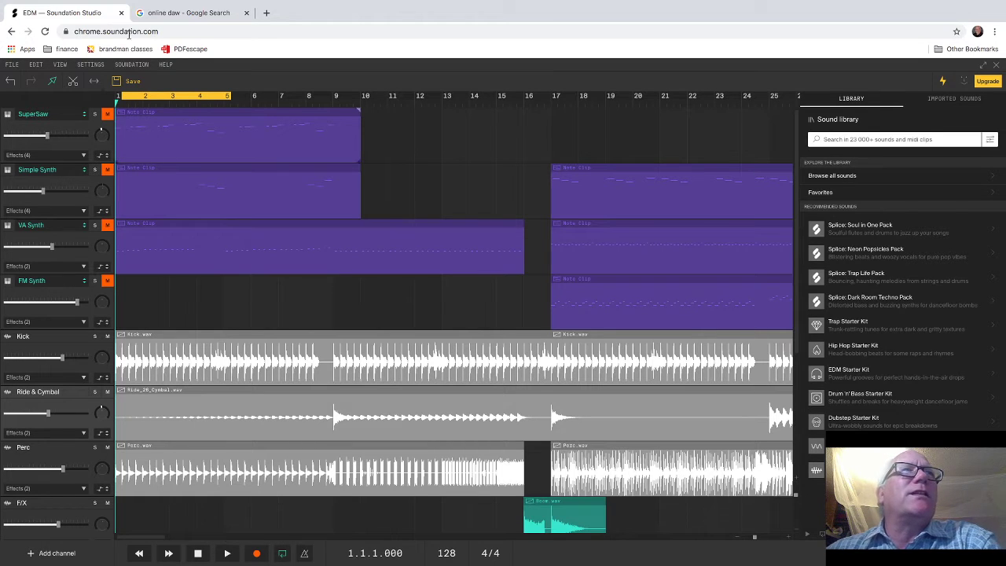
Unmute the SuperSaw channel and play the looped region briefly before stopping playback.
{"action": "left_click", "coordinate": [108, 114]}
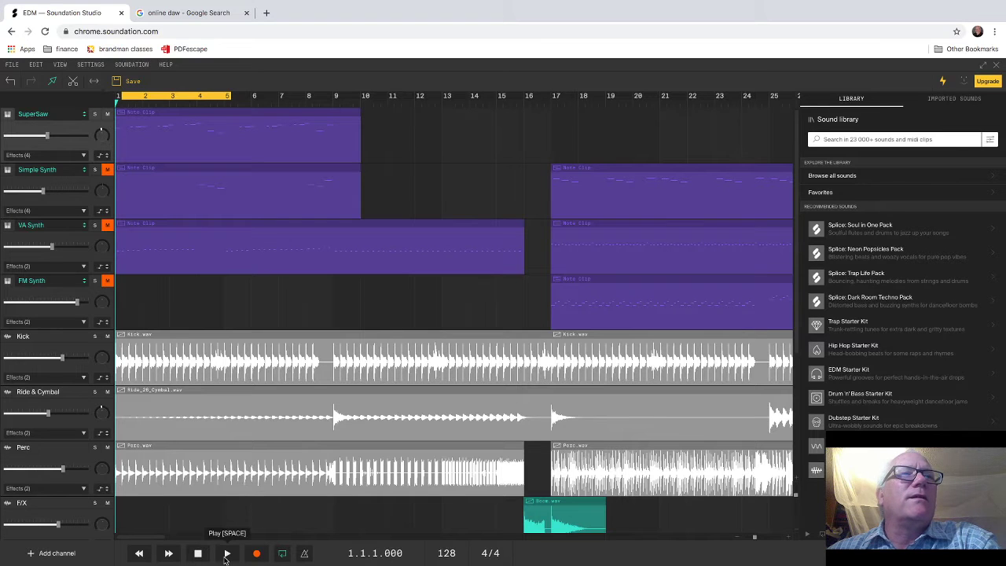
{"action": "left_click", "coordinate": [226, 554]}
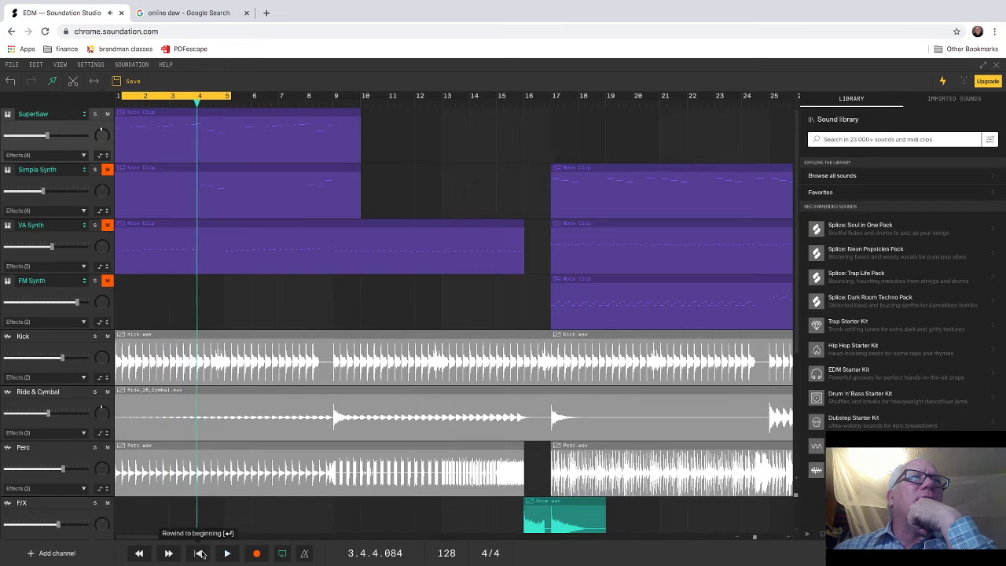
{"action": "key", "text": "space"}
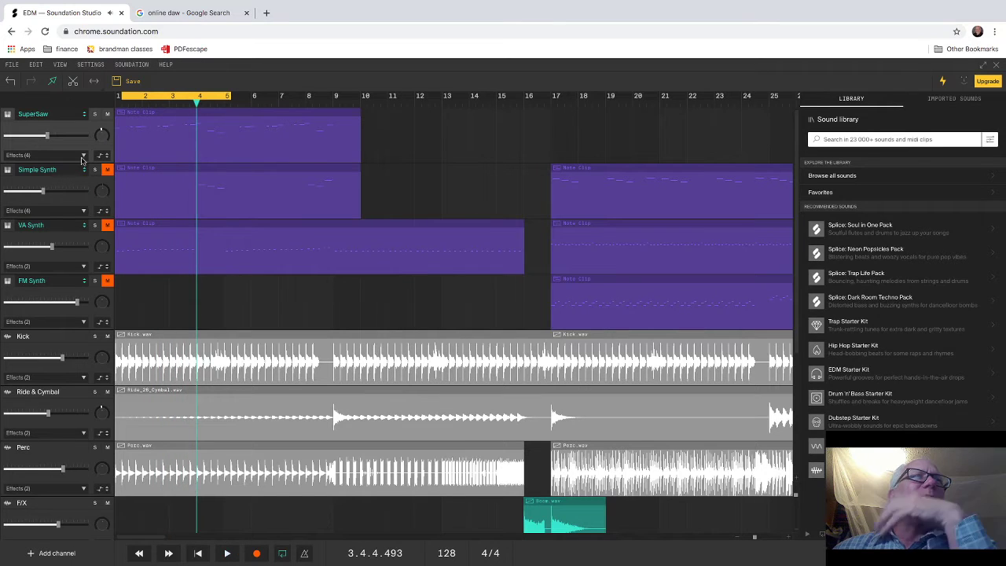
Change the SuperSaw channel's instrument to VA Synth and load its Higher Synth preset.
{"action": "left_click", "coordinate": [85, 116]}
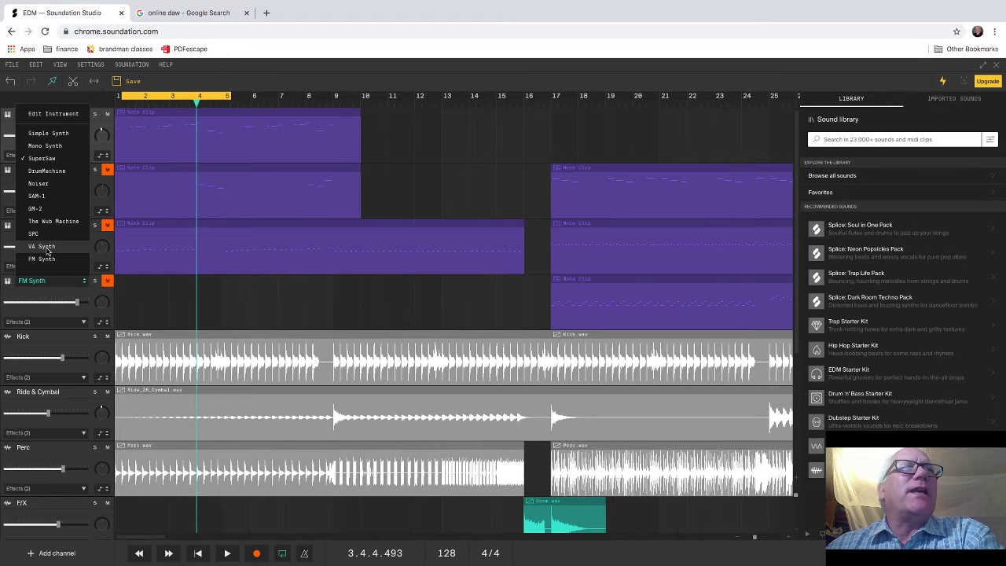
{"action": "left_click", "coordinate": [46, 248]}
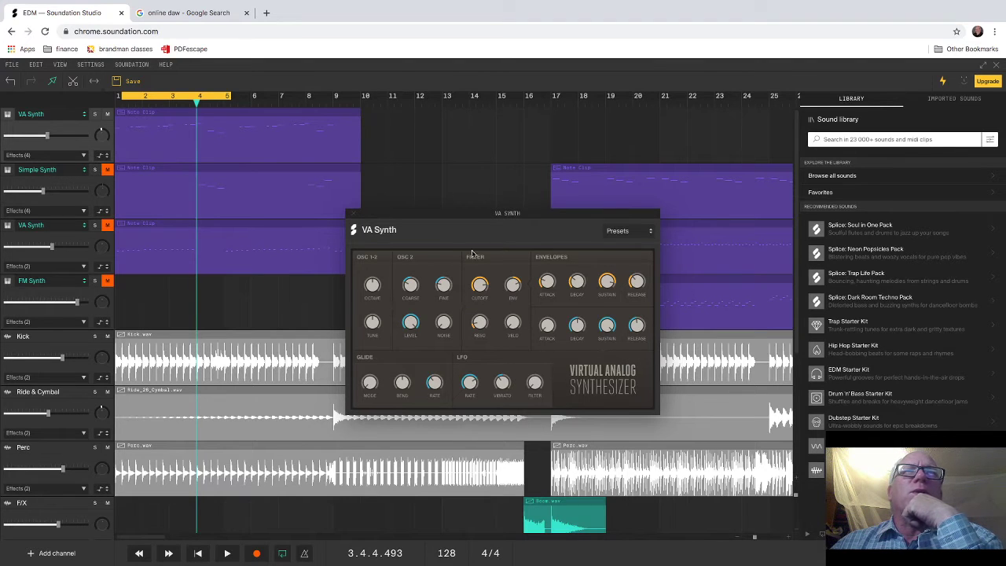
{"action": "left_click", "coordinate": [651, 232]}
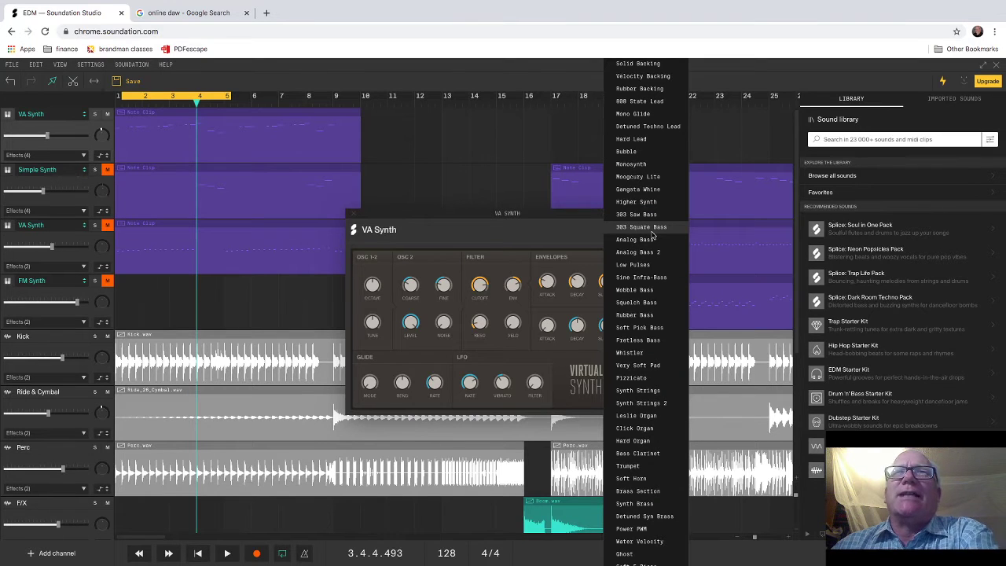
{"action": "scroll", "coordinate": [652, 282], "scroll_direction": "down", "scroll_amount": 2}
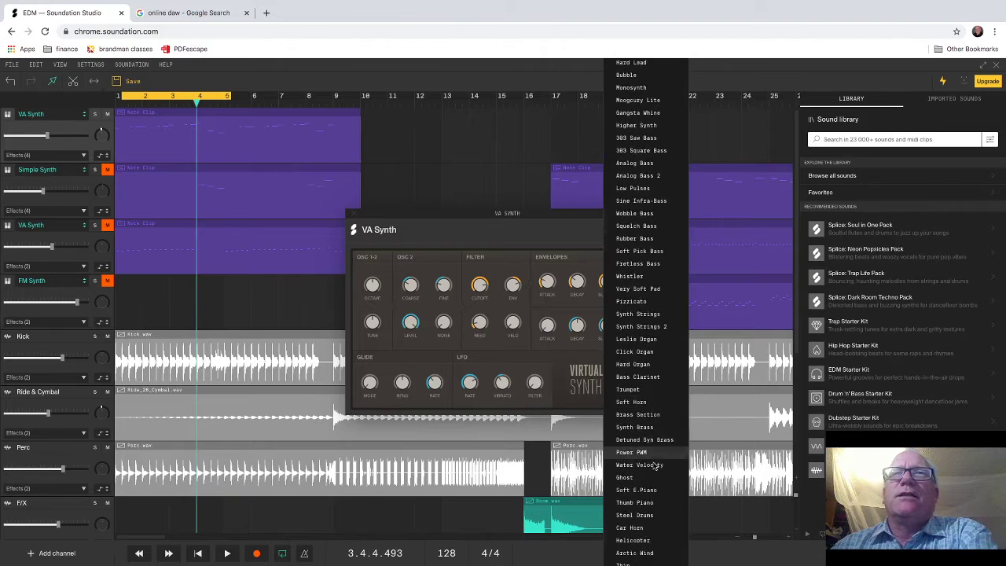
{"action": "scroll", "coordinate": [651, 314], "scroll_direction": "up", "scroll_amount": 4}
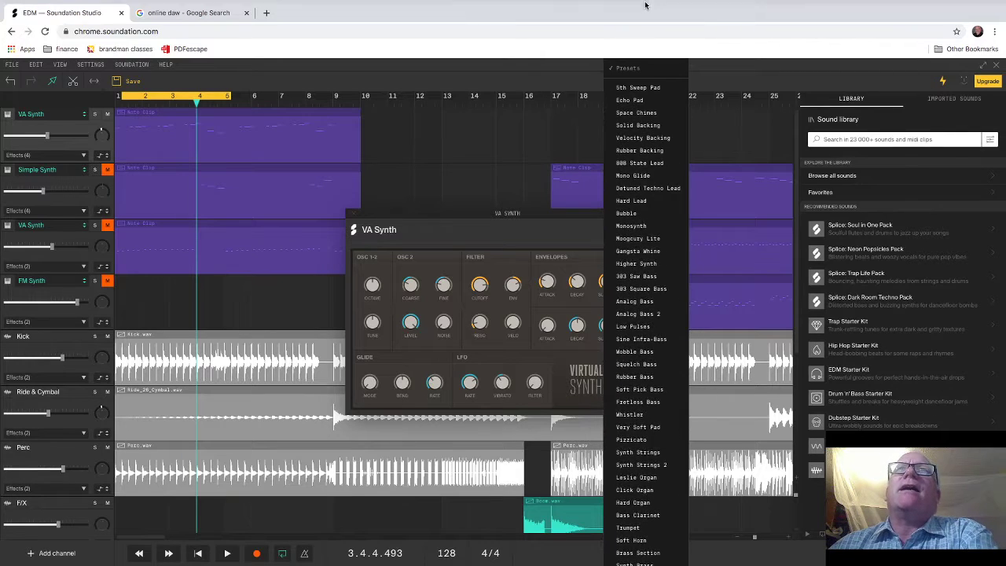
{"action": "scroll", "coordinate": [634, 193], "scroll_direction": "down", "scroll_amount": 2}
{"action": "scroll", "coordinate": [639, 181], "scroll_direction": "up", "scroll_amount": 1}
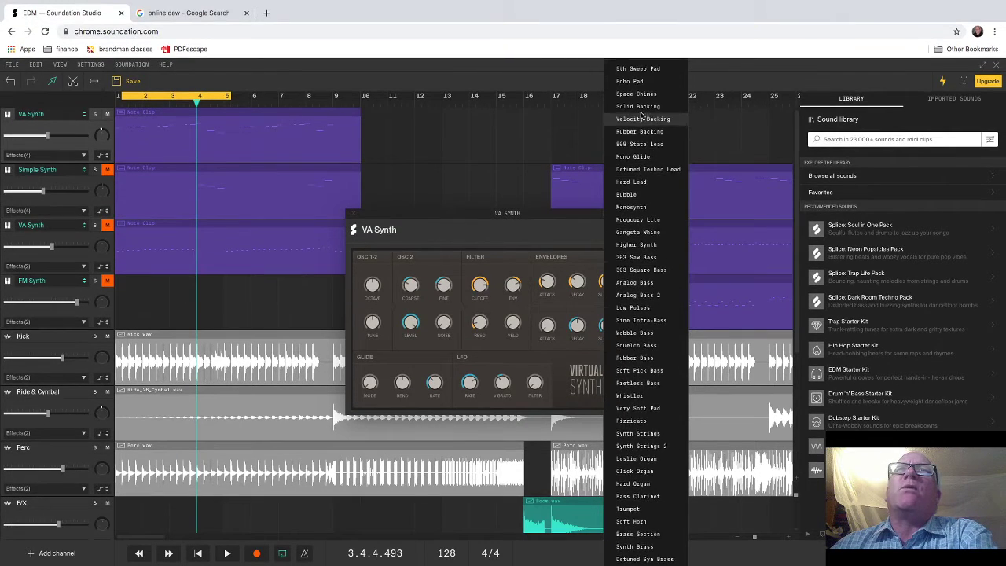
{"action": "scroll", "coordinate": [642, 116], "scroll_direction": "down", "scroll_amount": 1}
{"action": "scroll", "coordinate": [640, 110], "scroll_direction": "up", "scroll_amount": 2}
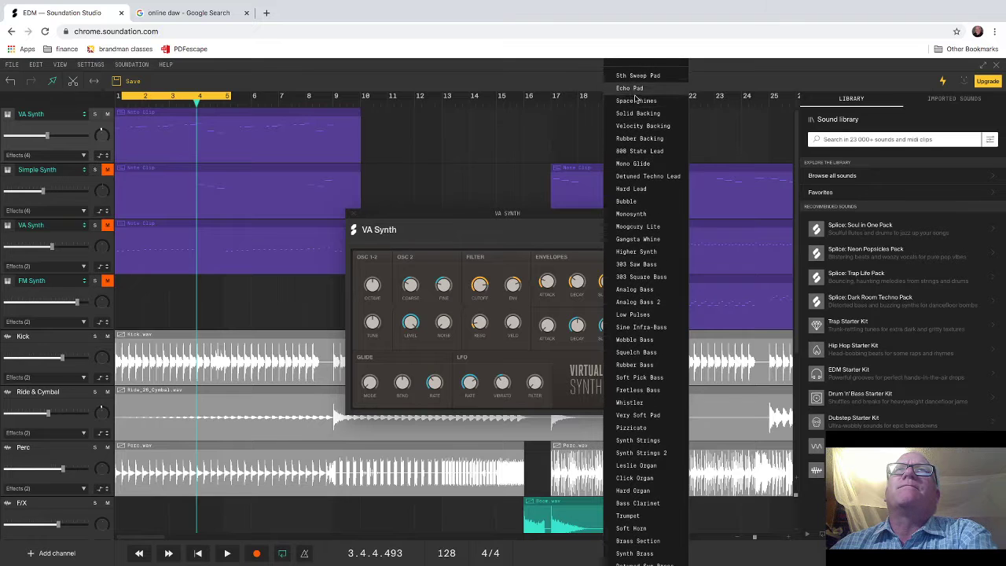
{"action": "scroll", "coordinate": [638, 118], "scroll_direction": "down", "scroll_amount": 1}
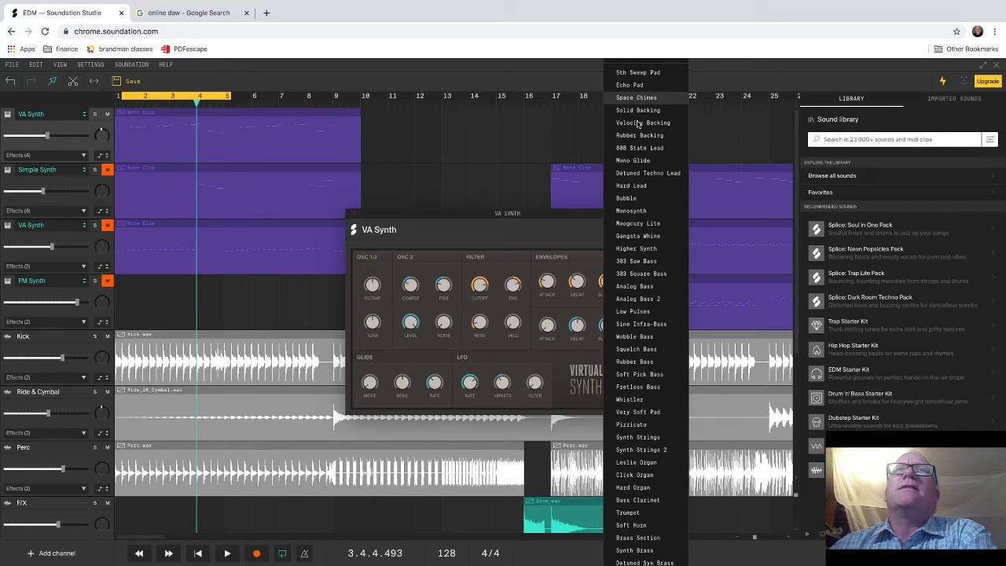
{"action": "scroll", "coordinate": [638, 126], "scroll_direction": "down", "scroll_amount": 2}
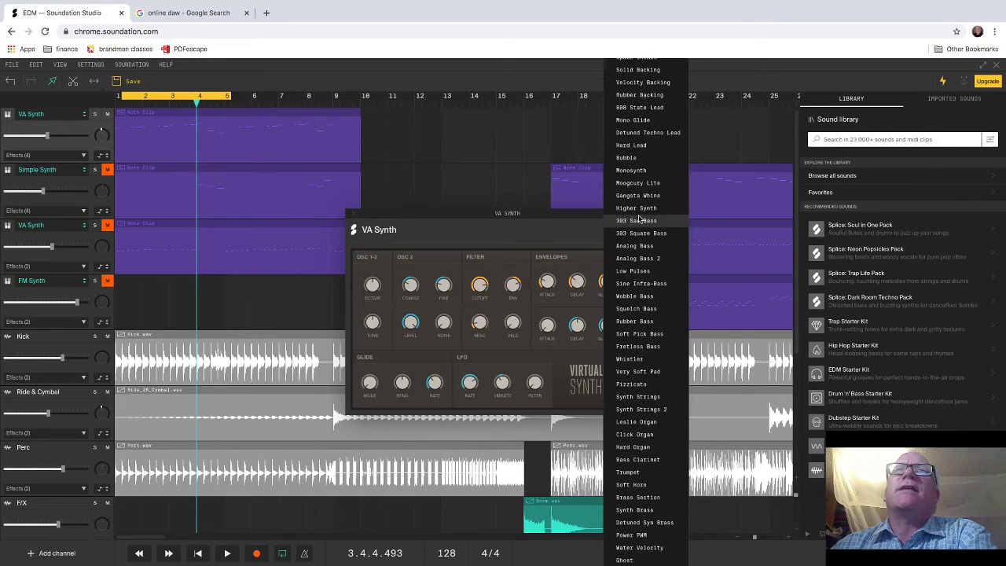
{"action": "left_click", "coordinate": [640, 209]}
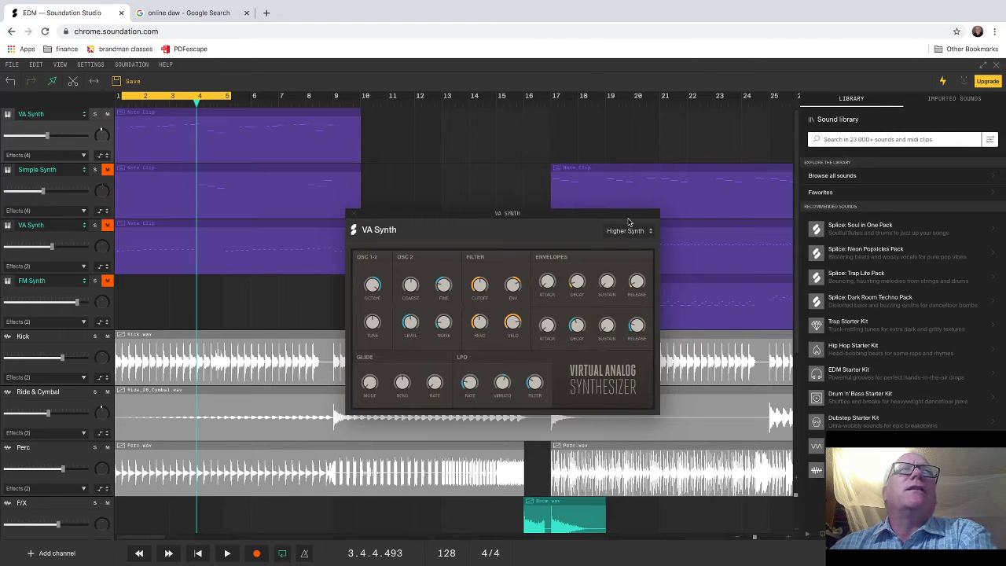
Play the loop while auditioning the VA Synth presets 303 Saw Bass, 303 Square Bass and Squelch Bass.
{"action": "left_click", "coordinate": [228, 554]}
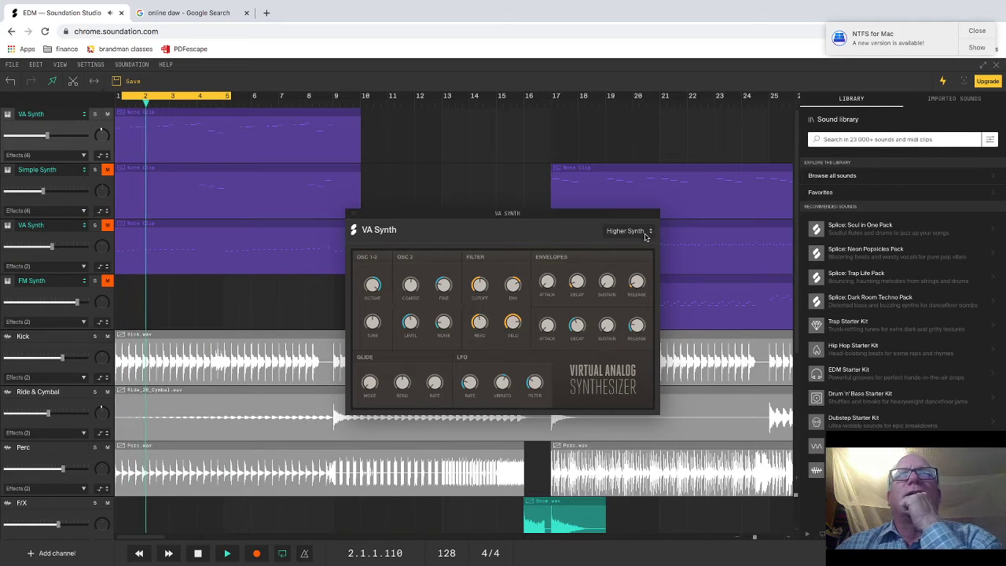
{"action": "left_click", "coordinate": [650, 233]}
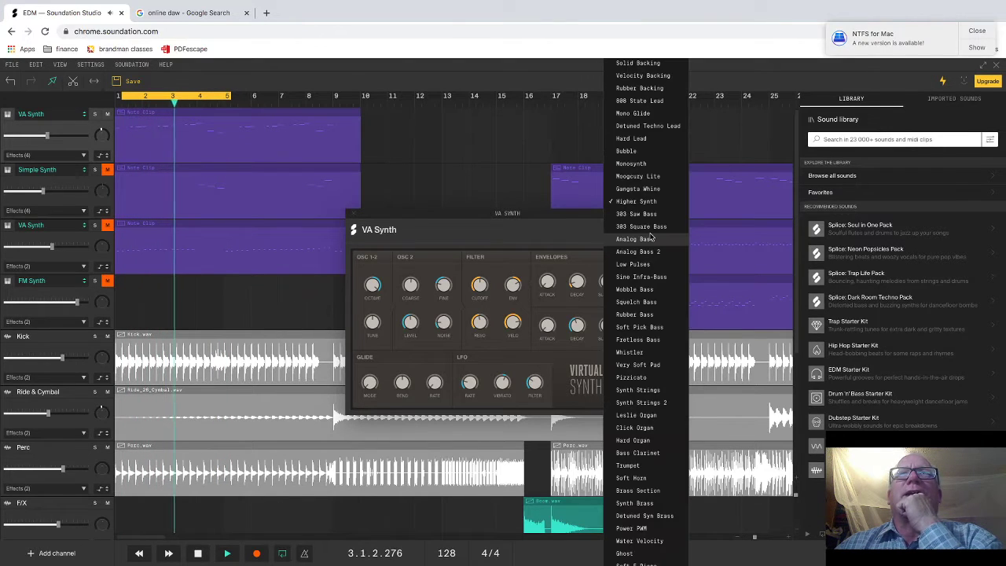
{"action": "left_click", "coordinate": [643, 220]}
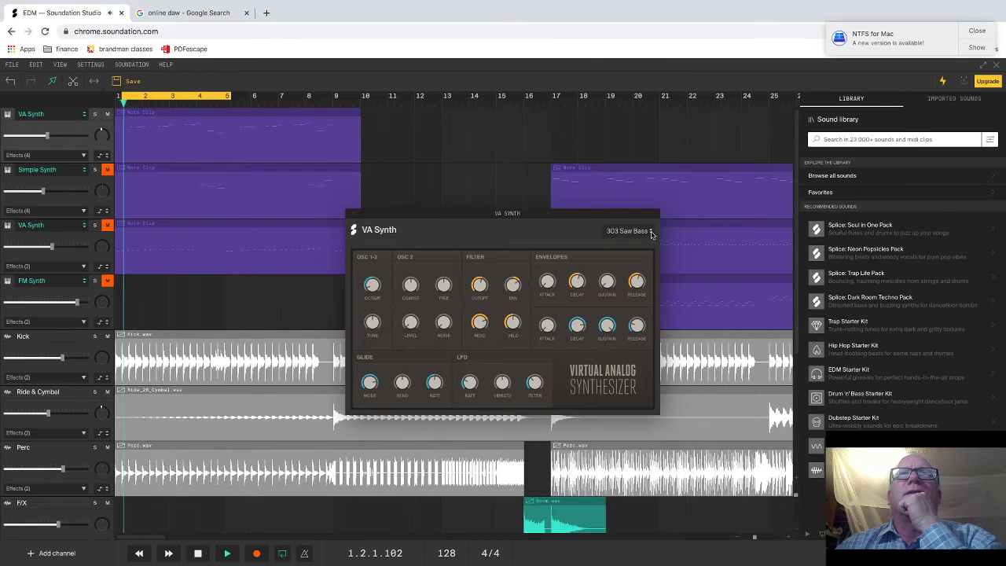
{"action": "left_click", "coordinate": [650, 234]}
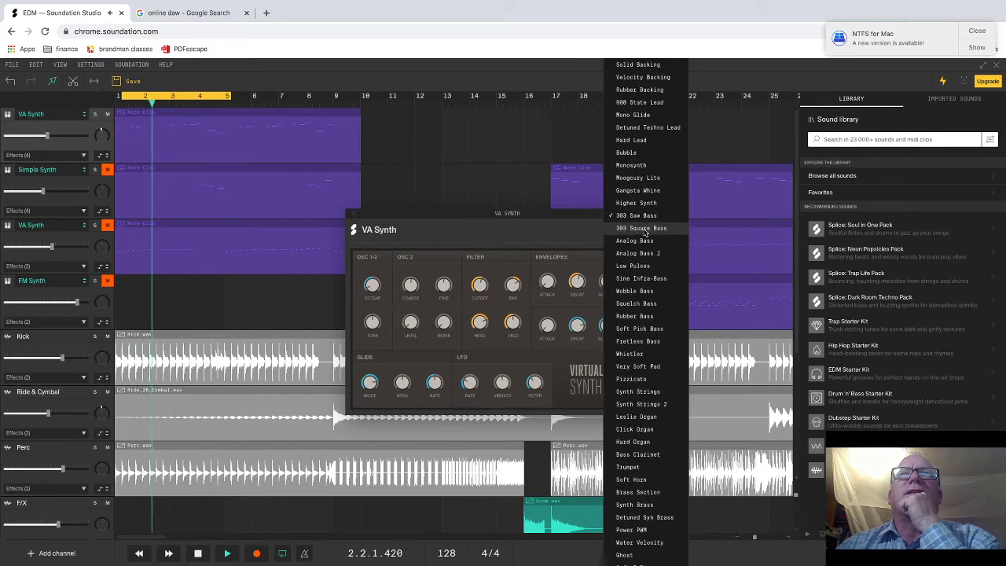
{"action": "left_click", "coordinate": [642, 229]}
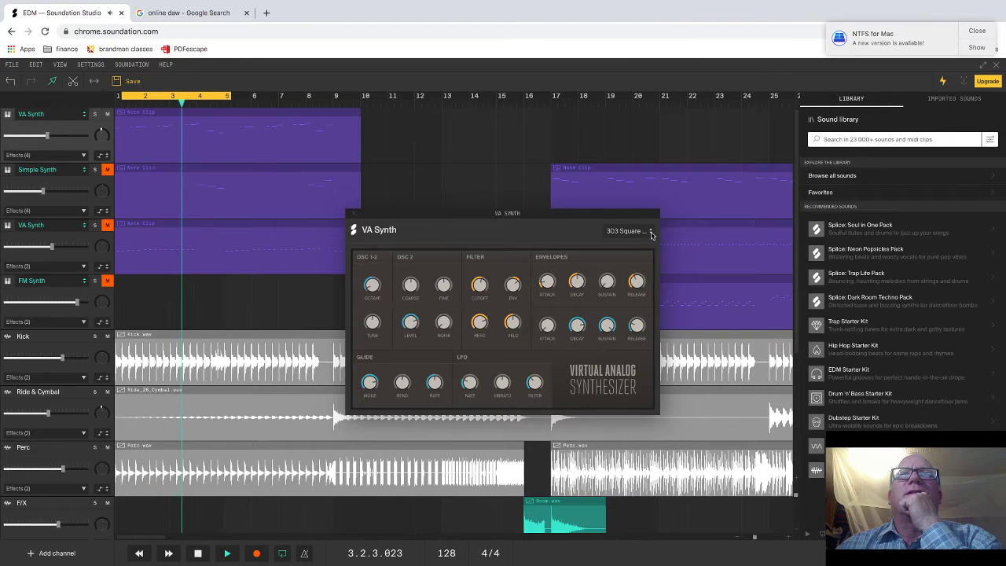
{"action": "left_click", "coordinate": [650, 232]}
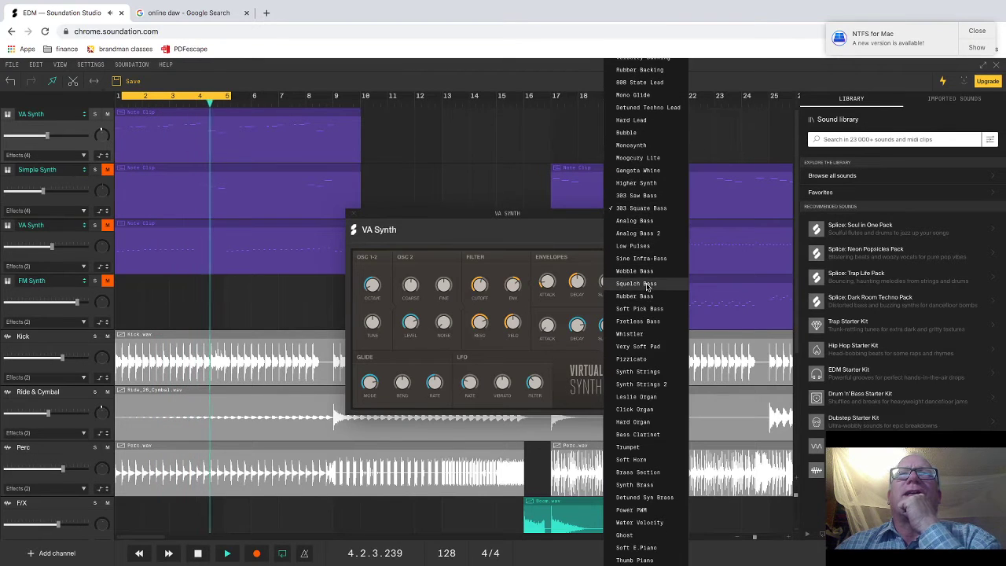
{"action": "left_click", "coordinate": [647, 286]}
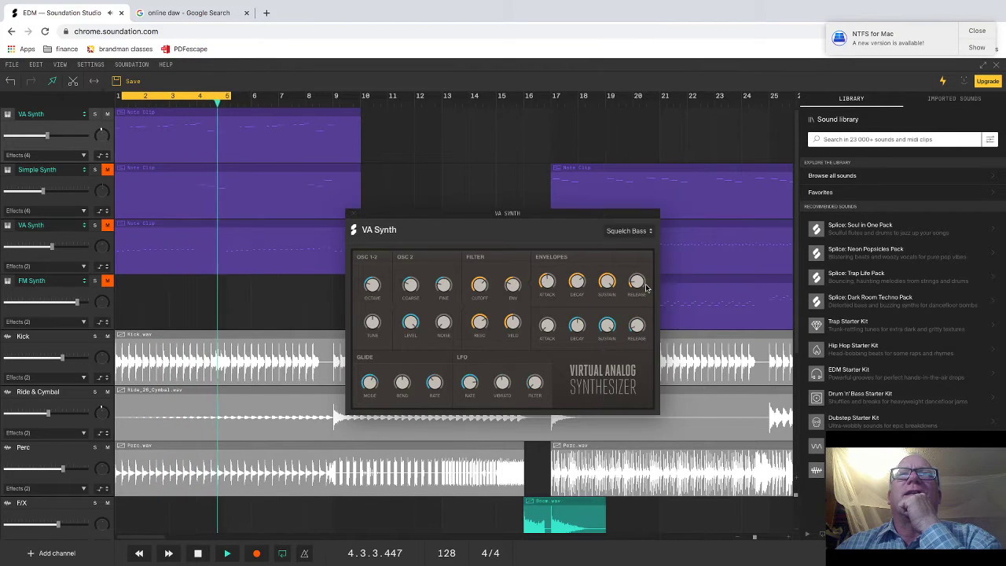
Try the VA Synth's Space Chimes preset during playback and switch it to the Ghost preset.
{"action": "left_click", "coordinate": [649, 233]}
{"action": "scroll", "coordinate": [651, 157], "scroll_direction": "up", "scroll_amount": 5}
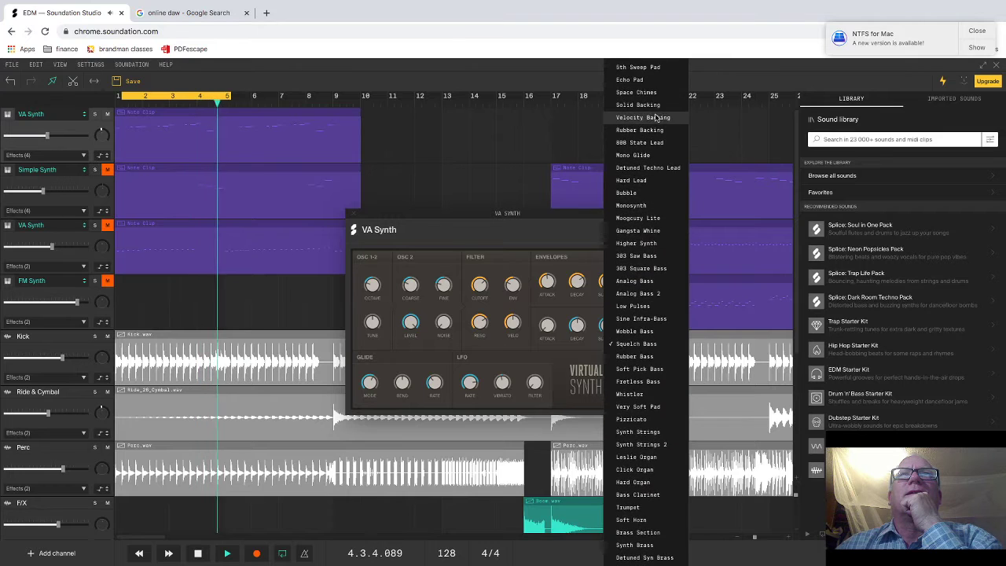
{"action": "left_click", "coordinate": [649, 99]}
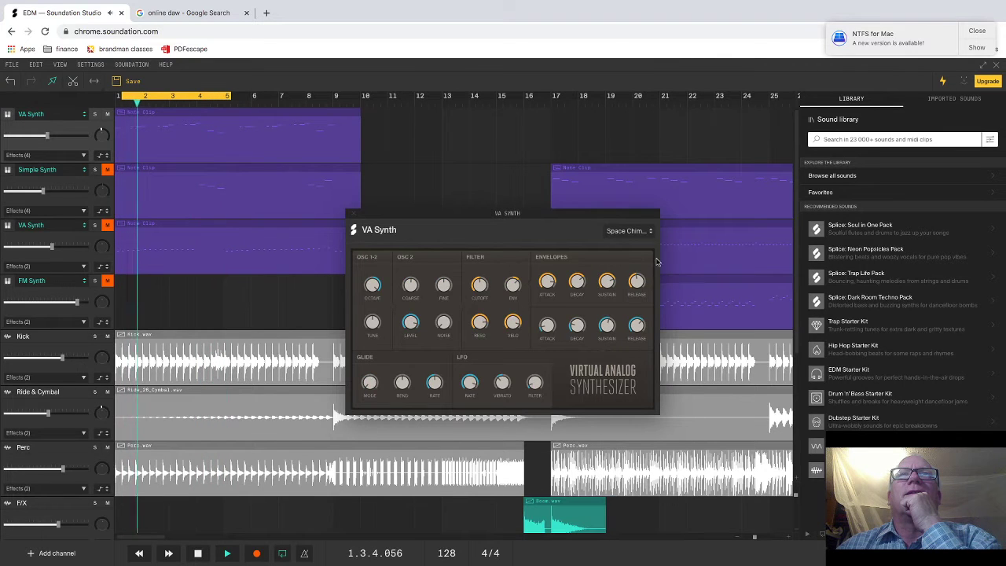
{"action": "left_click", "coordinate": [650, 231]}
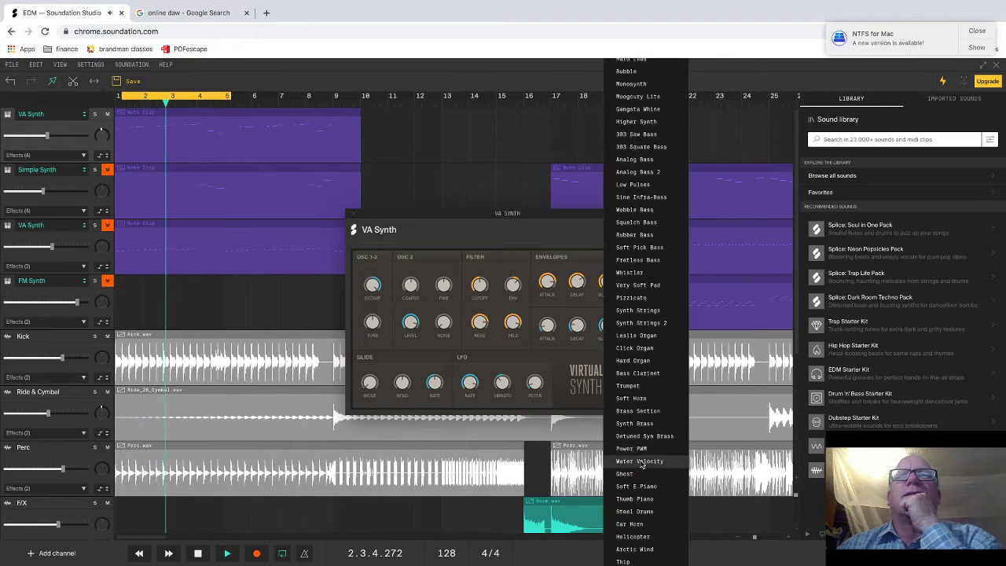
{"action": "left_click", "coordinate": [642, 474]}
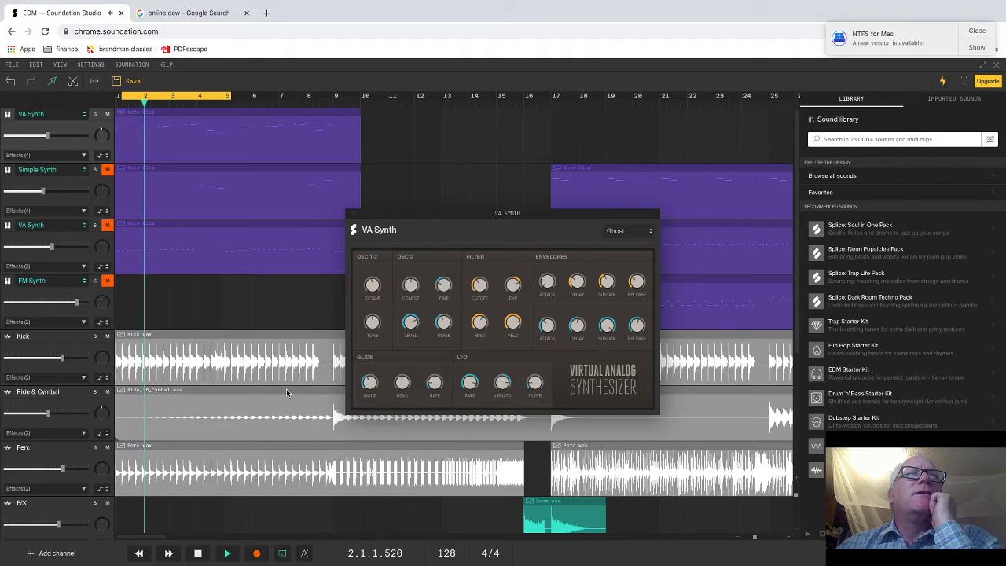
Unmute the Simple Synth channel and the VA Synth channel below it, and close the instrument editor.
{"action": "left_click", "coordinate": [108, 170]}
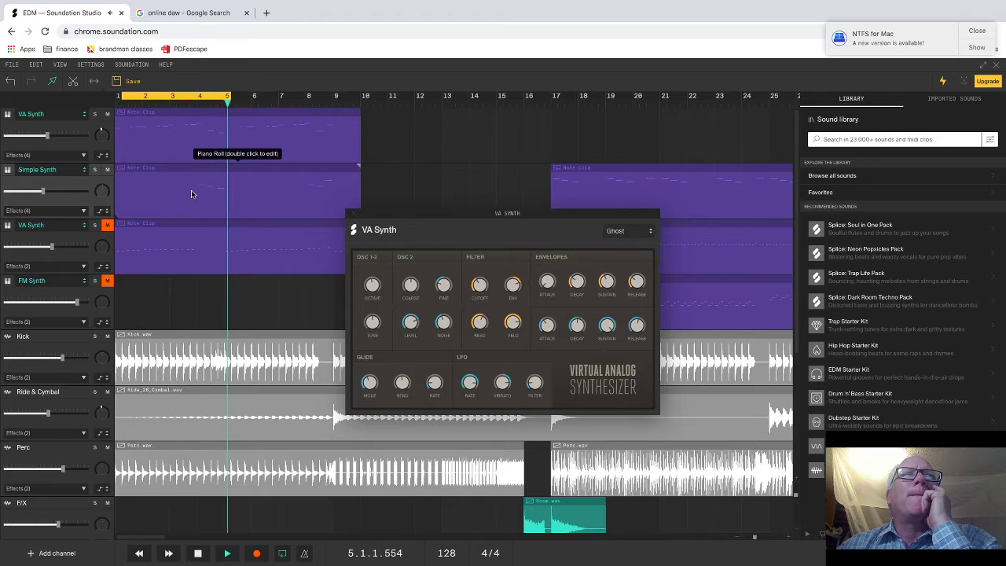
{"action": "left_click", "coordinate": [108, 225]}
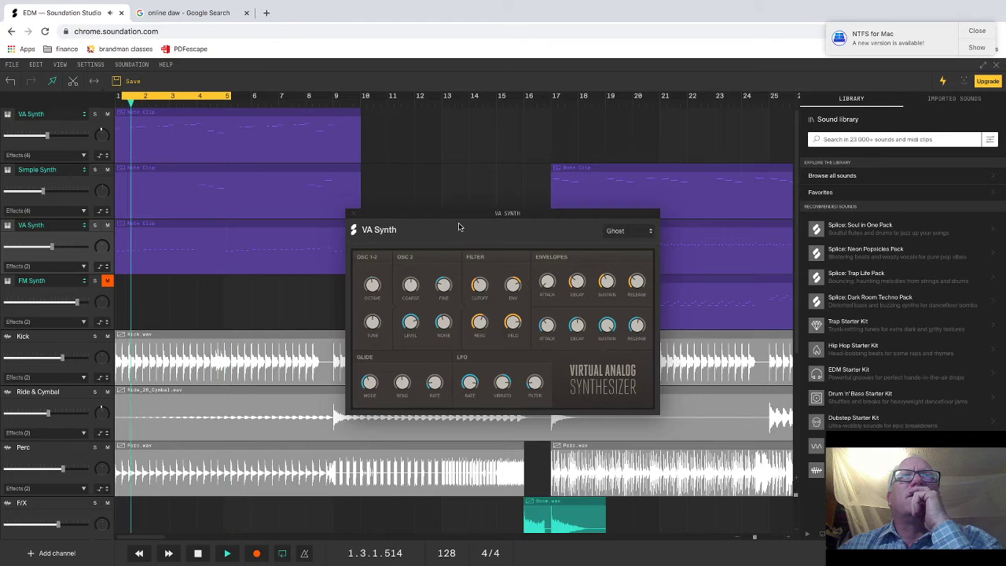
{"action": "left_click", "coordinate": [353, 216]}
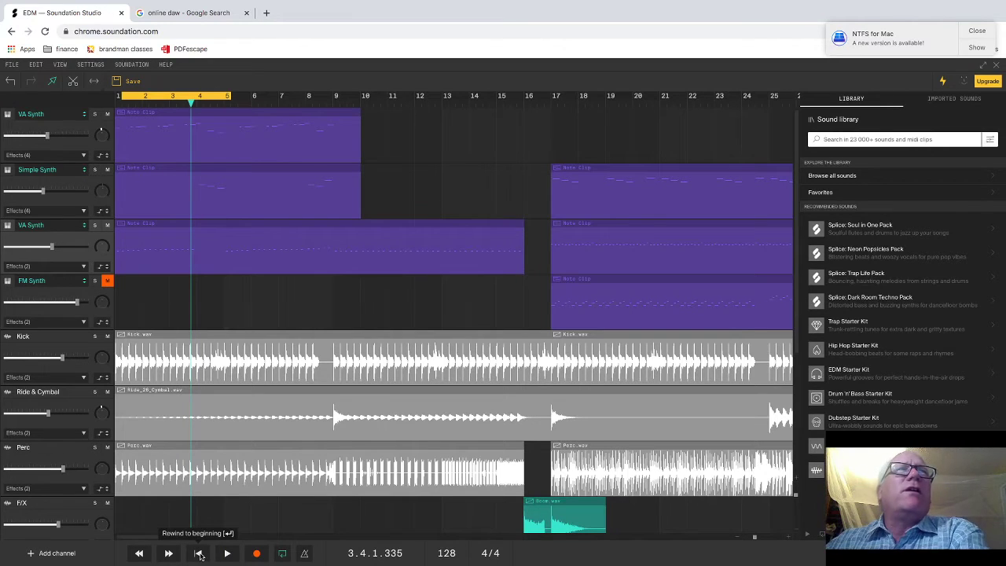
Create a new empty song without saving the changes to the EDM song.
{"action": "left_click", "coordinate": [13, 66]}
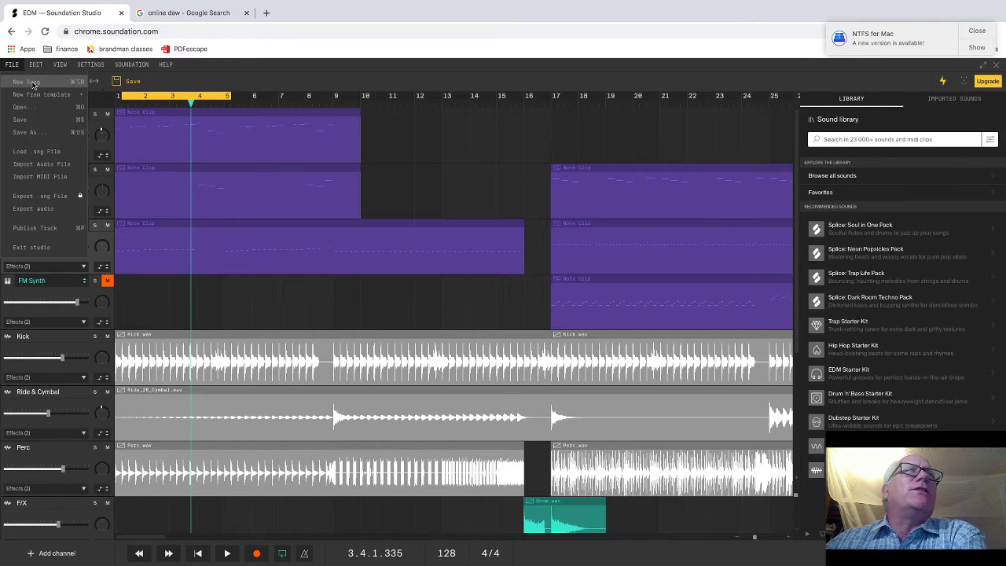
{"action": "left_click", "coordinate": [27, 82]}
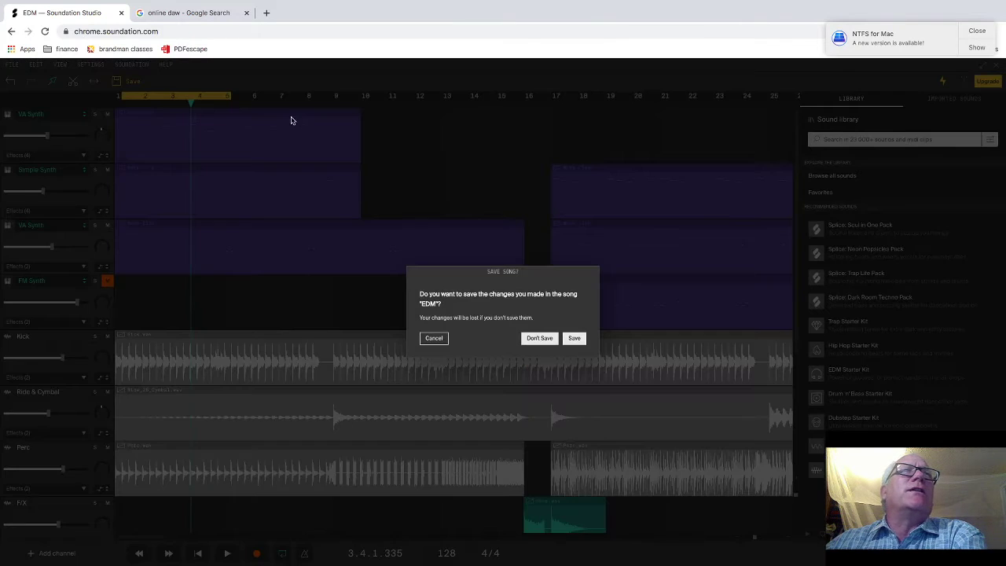
{"action": "left_click", "coordinate": [539, 338]}
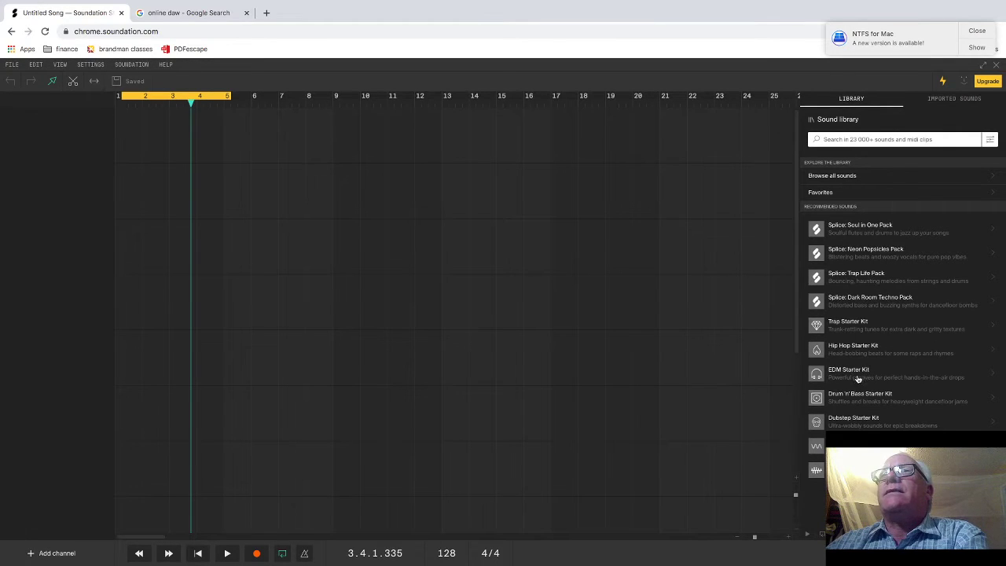
Open the EDM Starter Kit in the sound library and audition its free sounds, including EDM 5 Beat.
{"action": "left_click", "coordinate": [831, 370]}
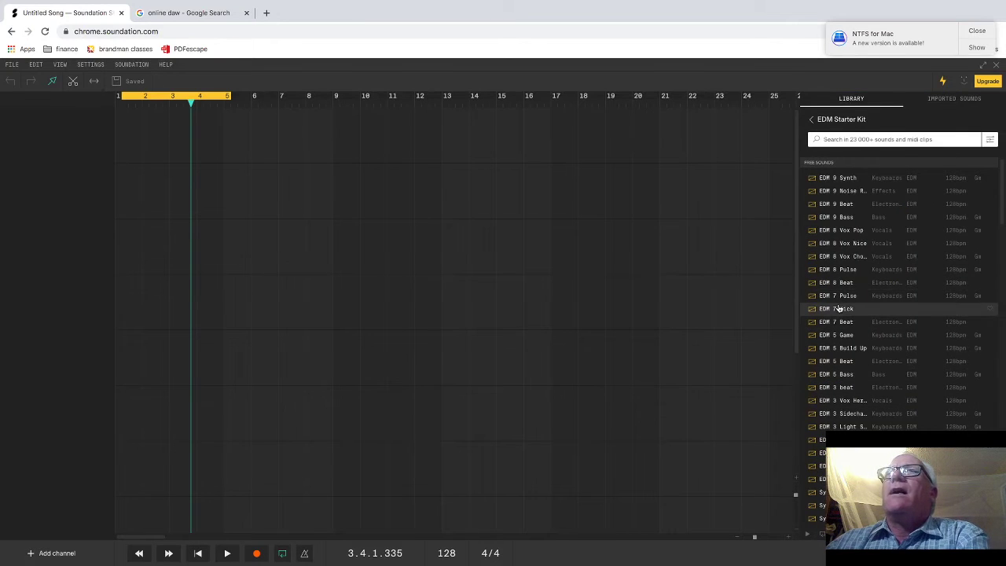
{"action": "scroll", "coordinate": [896, 338], "scroll_direction": "down", "scroll_amount": 5}
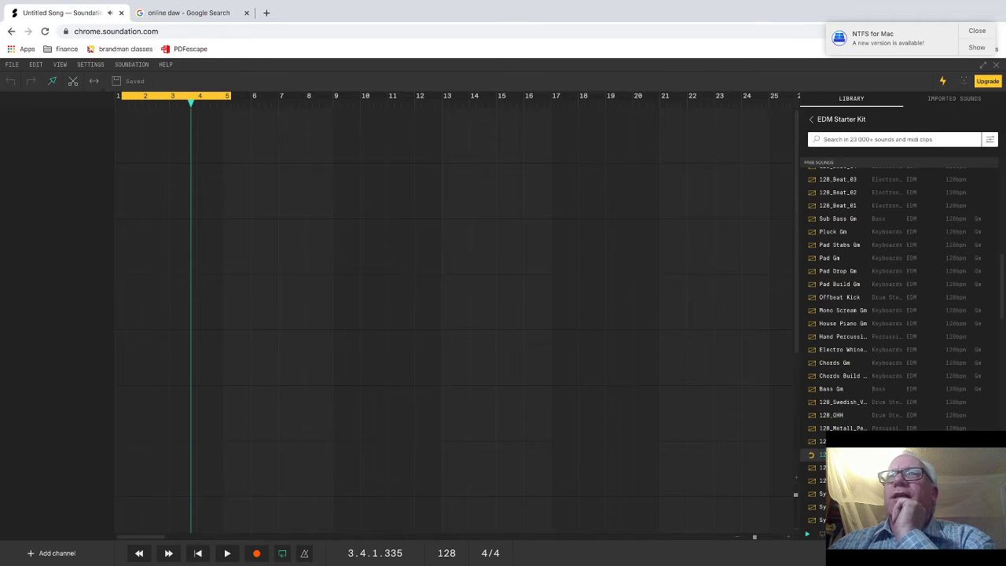
{"action": "scroll", "coordinate": [895, 345], "scroll_direction": "down", "scroll_amount": 3}
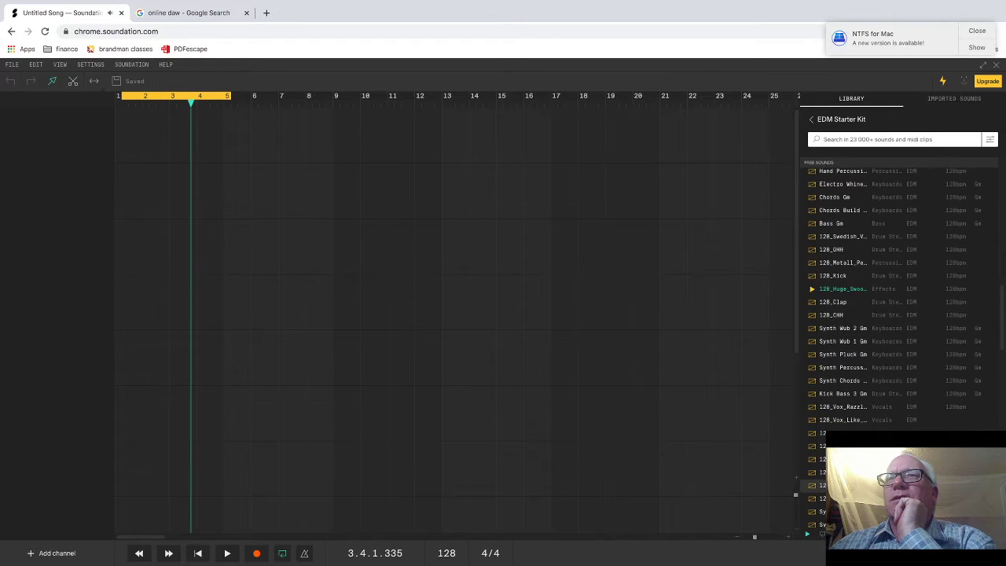
{"action": "scroll", "coordinate": [895, 346], "scroll_direction": "down", "scroll_amount": 2}
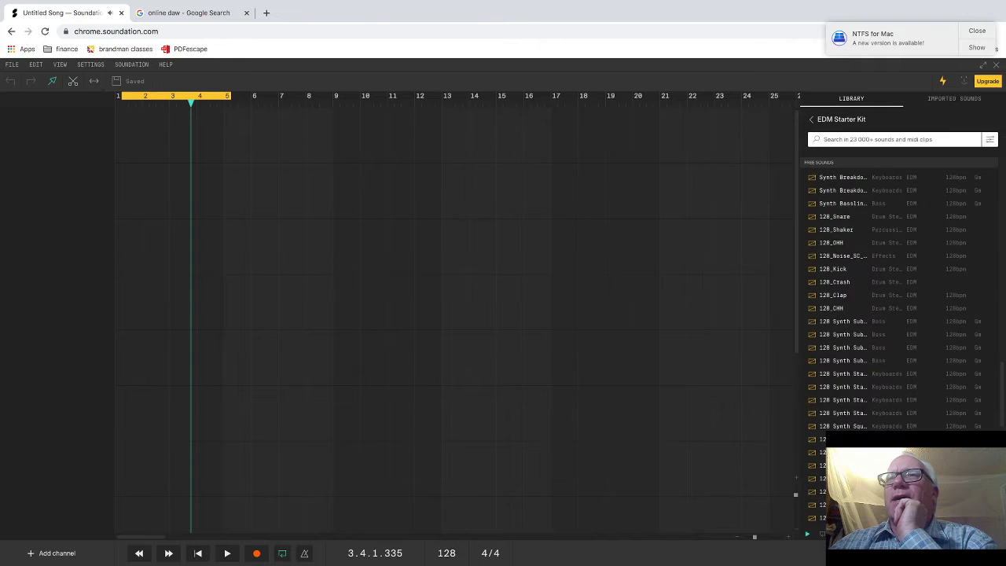
{"action": "scroll", "coordinate": [895, 346], "scroll_direction": "down", "scroll_amount": 5}
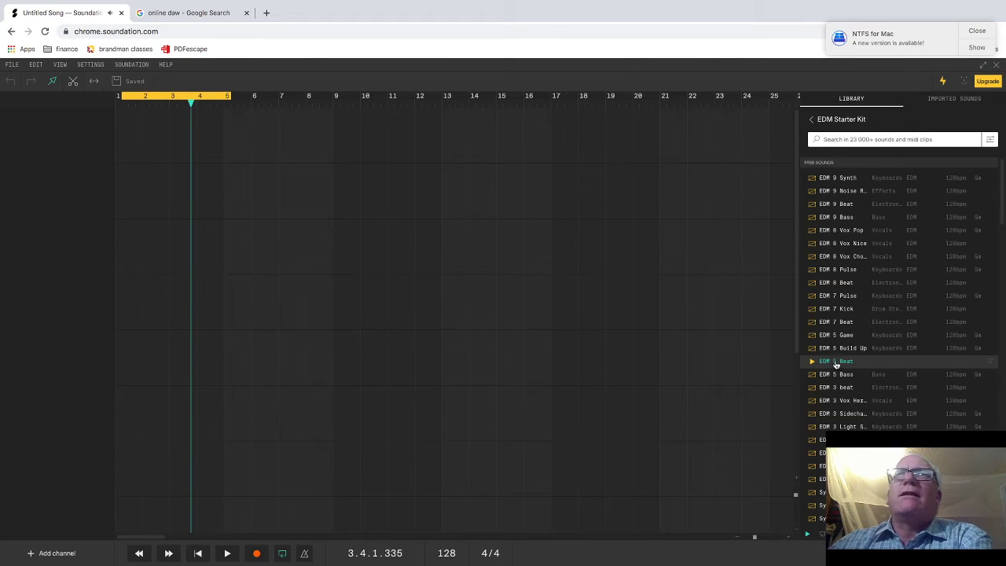
Place the EDM 5 Beat sound at bar 1 of a new audio channel and play it.
{"action": "left_click_drag", "start_coordinate": [133, 154], "coordinate": [135, 156]}
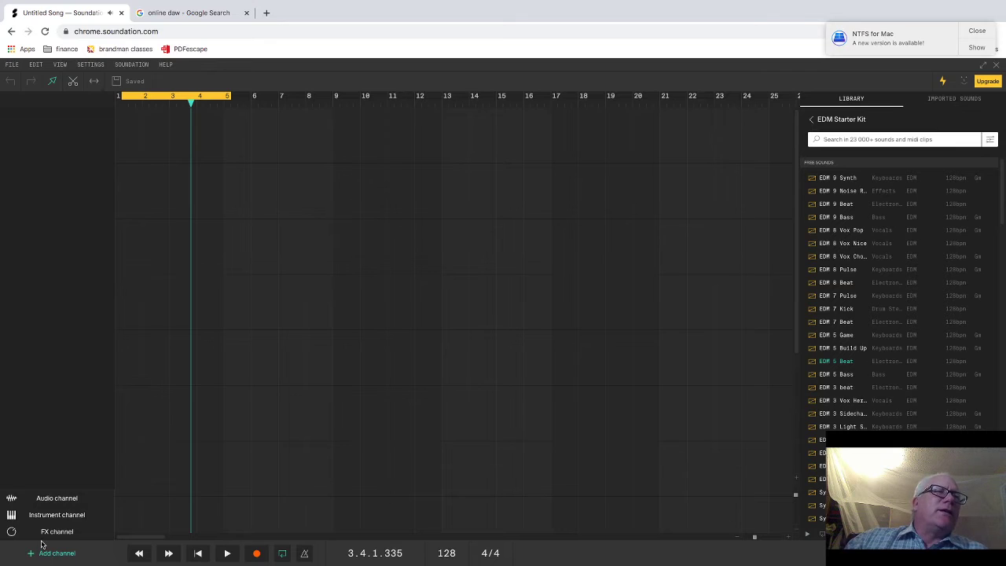
{"action": "left_click", "coordinate": [45, 498]}
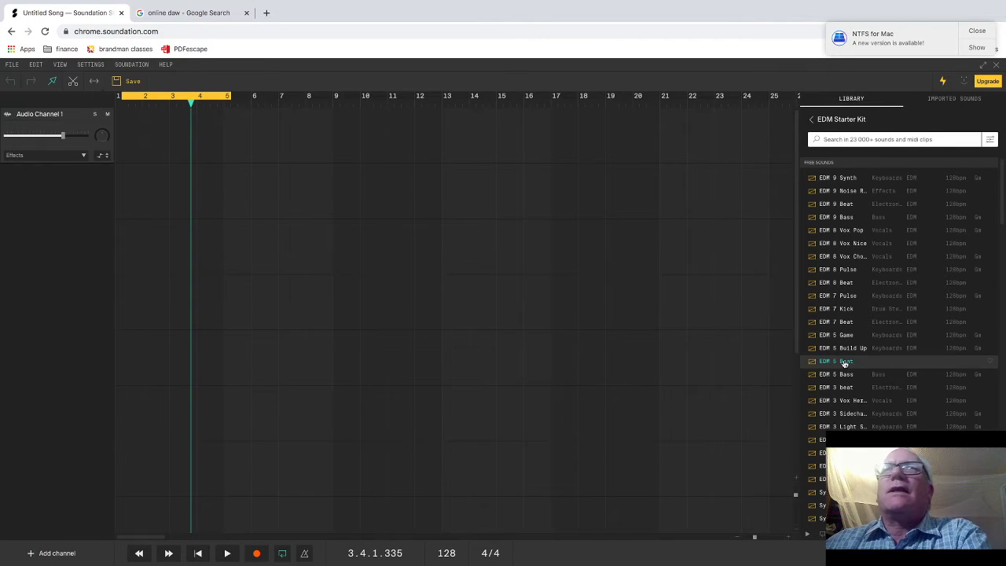
{"action": "left_click_drag", "start_coordinate": [841, 360], "coordinate": [153, 129]}
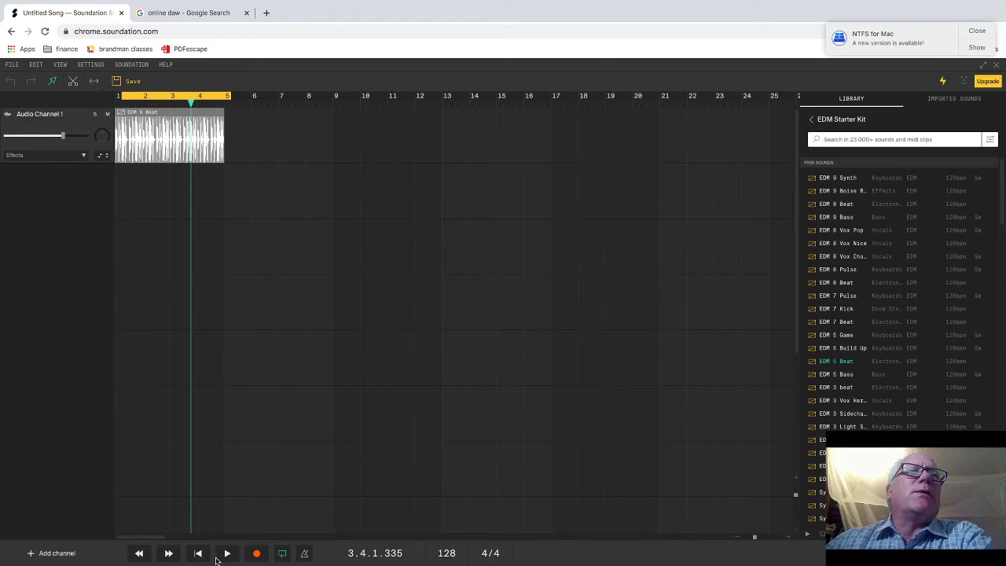
{"action": "left_click", "coordinate": [226, 553]}
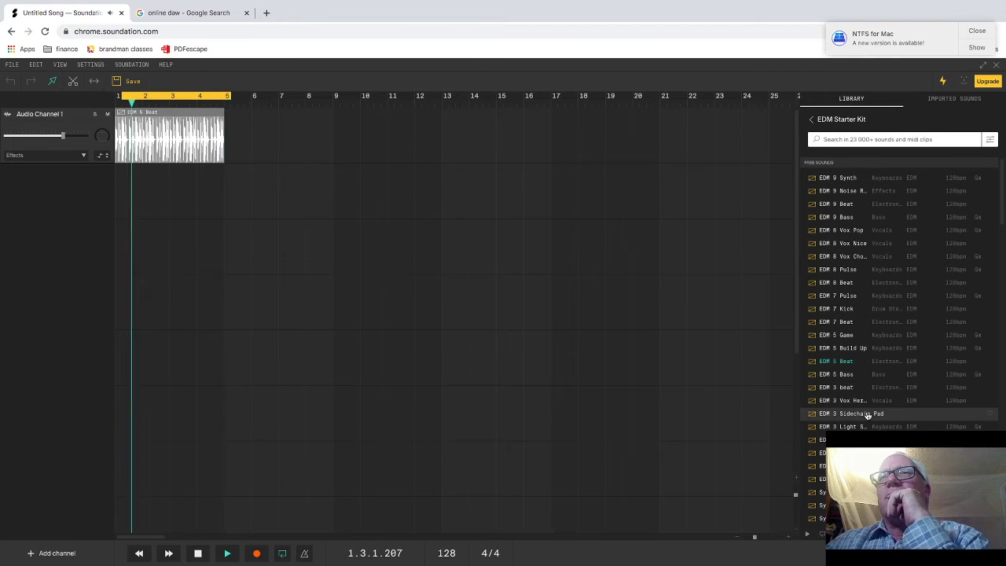
Place the EDM 5 Bass sound at bar 1 of a second audio channel and play it with the beat, looping to the clips' end.
{"action": "left_click", "coordinate": [817, 376]}
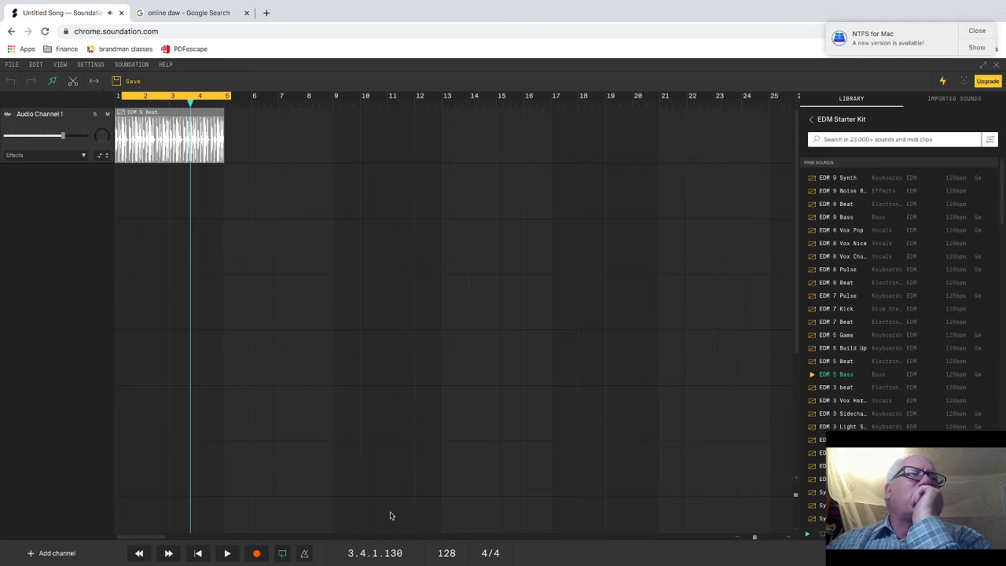
{"action": "left_click", "coordinate": [34, 555]}
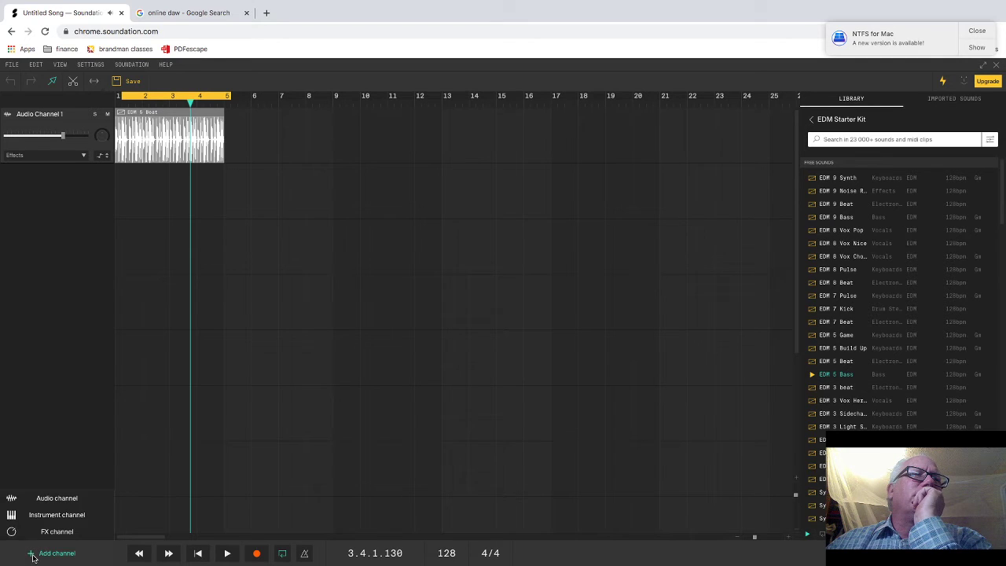
{"action": "left_click", "coordinate": [47, 499]}
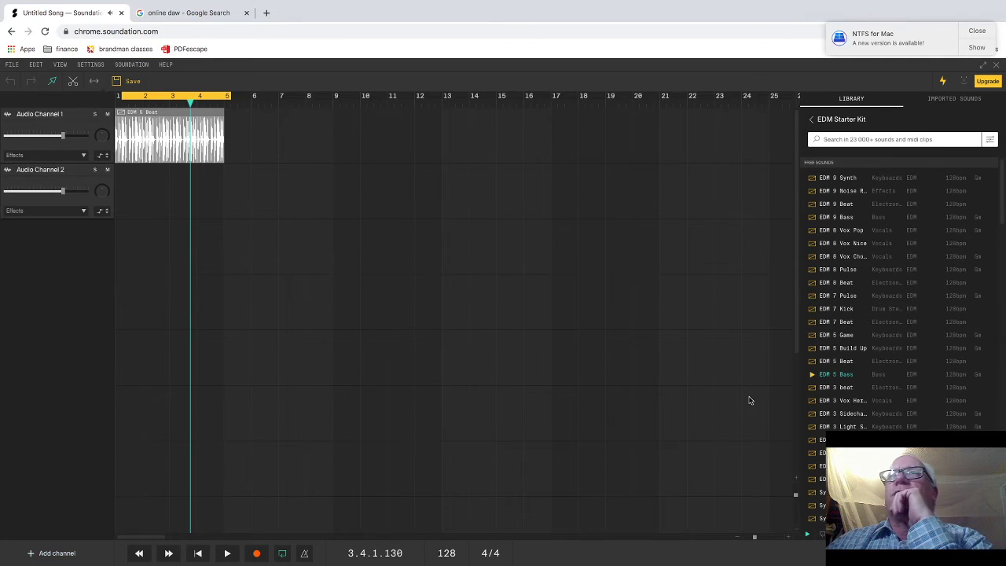
{"action": "left_click_drag", "start_coordinate": [835, 377], "coordinate": [173, 196]}
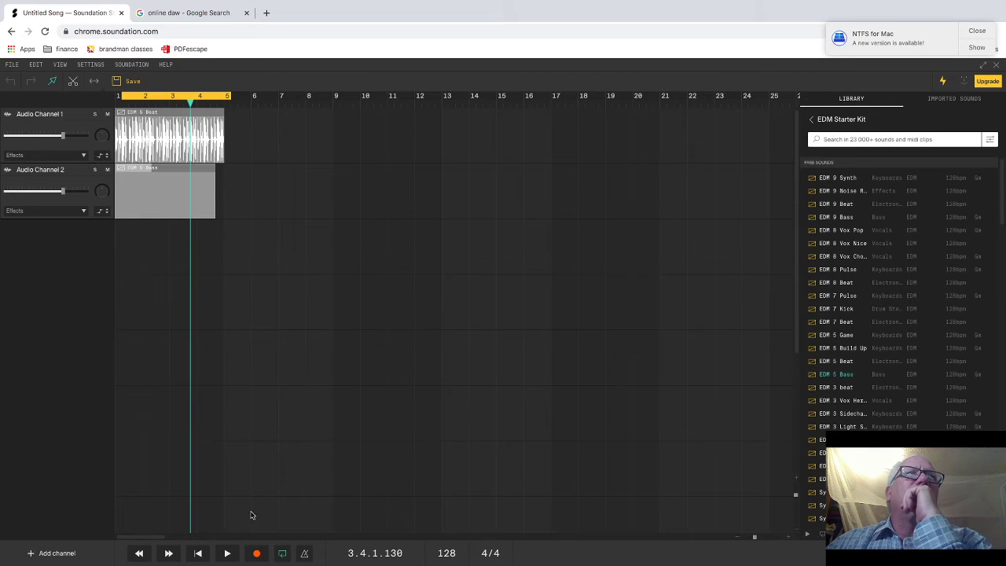
{"action": "left_click", "coordinate": [229, 554]}
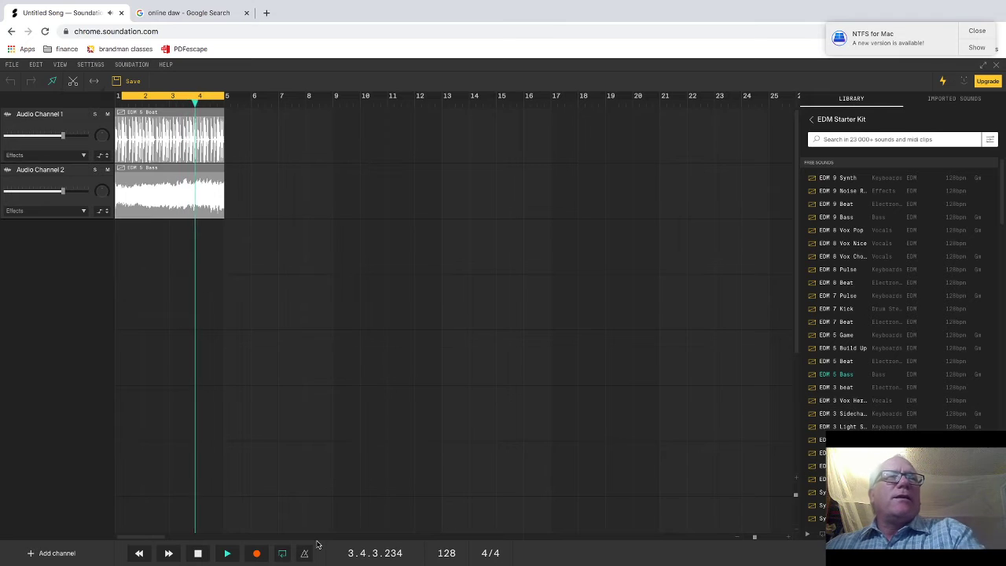
{"action": "key", "text": "space"}
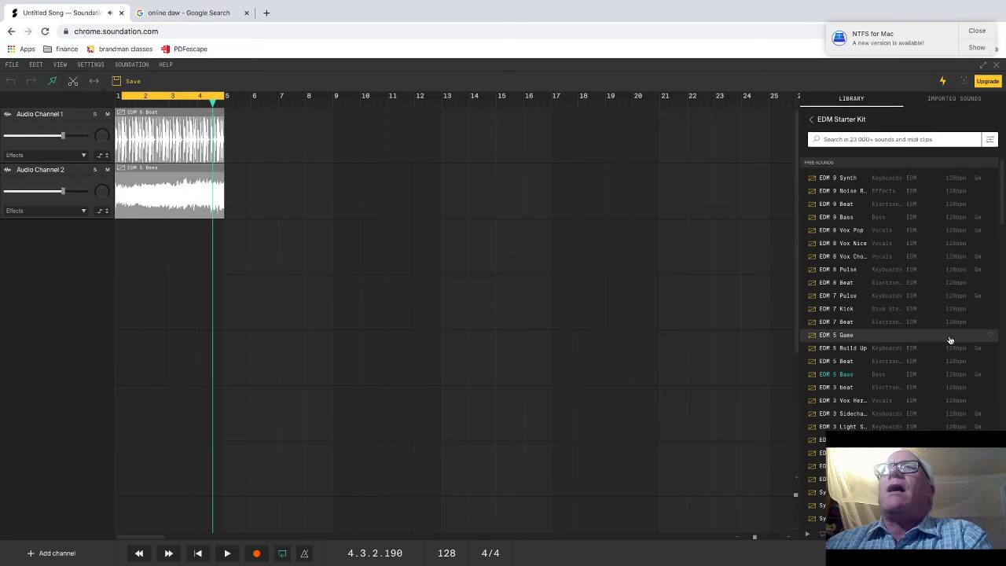
Browse further through the EDM Starter Kit and preview the Synth Siren Rise 1 Gm effect.
{"action": "scroll", "coordinate": [947, 330], "scroll_direction": "down", "scroll_amount": 5}
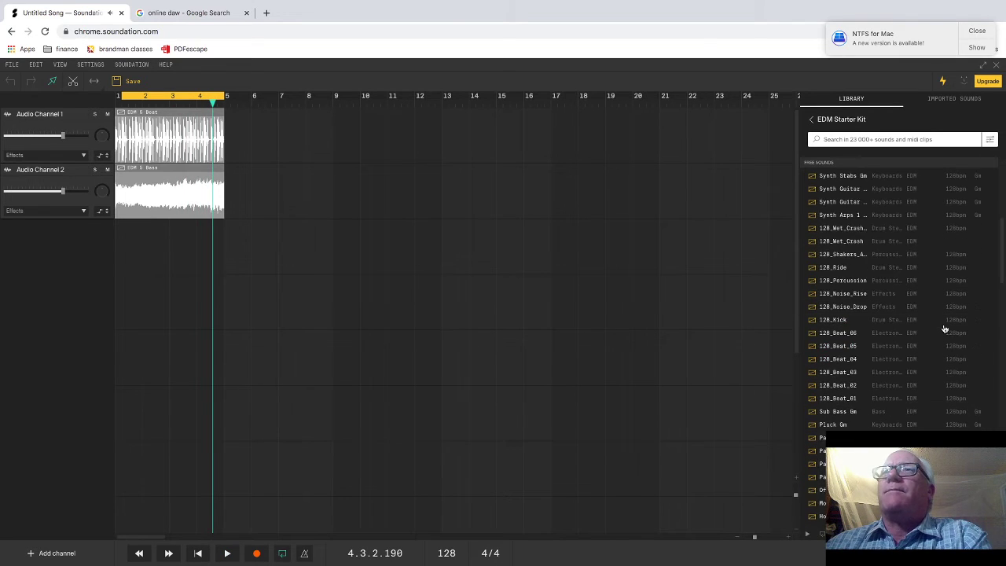
{"action": "scroll", "coordinate": [944, 329], "scroll_direction": "down", "scroll_amount": 10}
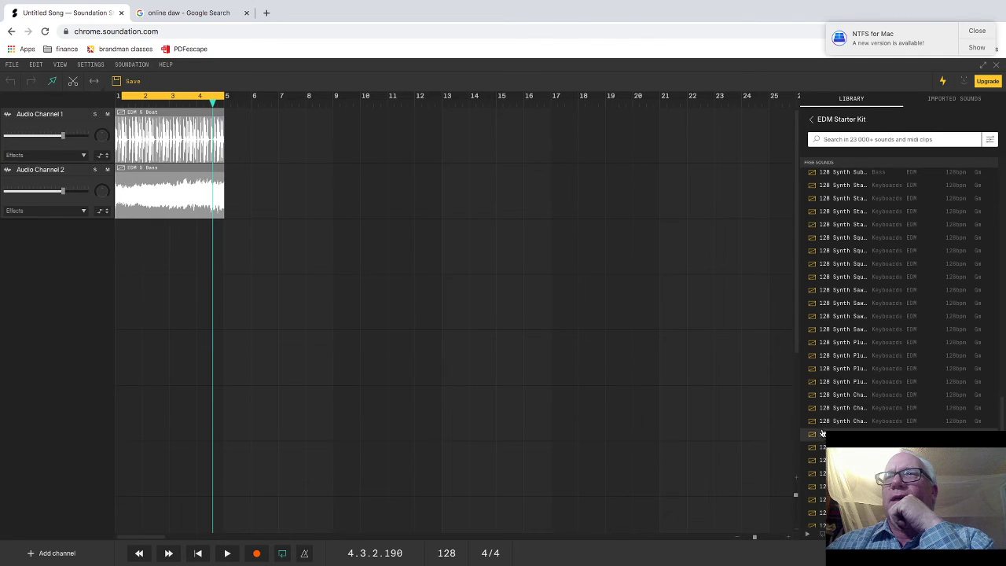
{"action": "scroll", "coordinate": [817, 502], "scroll_direction": "up", "scroll_amount": 10}
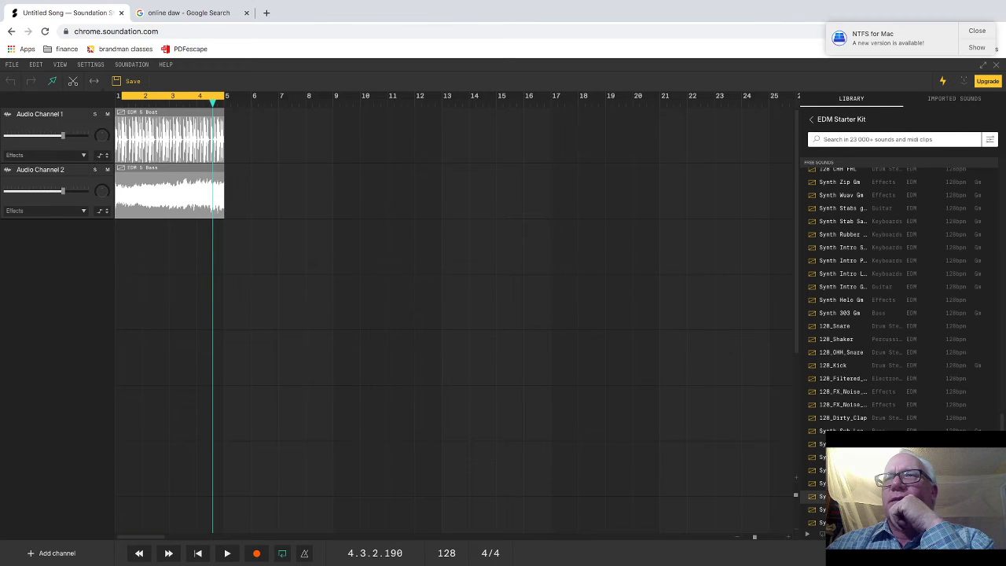
{"action": "scroll", "coordinate": [848, 405], "scroll_direction": "down", "scroll_amount": 3}
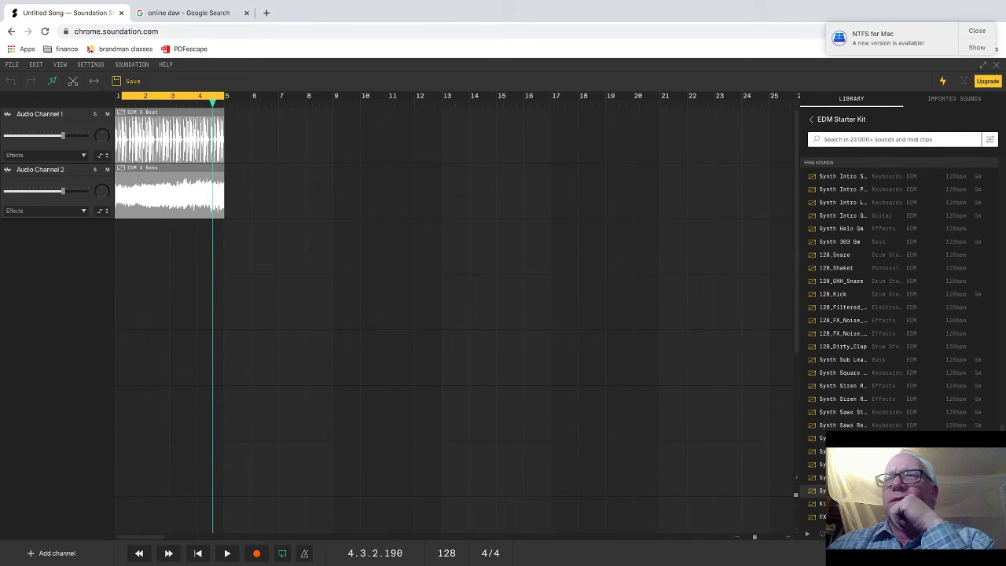
{"action": "left_click", "coordinate": [814, 400]}
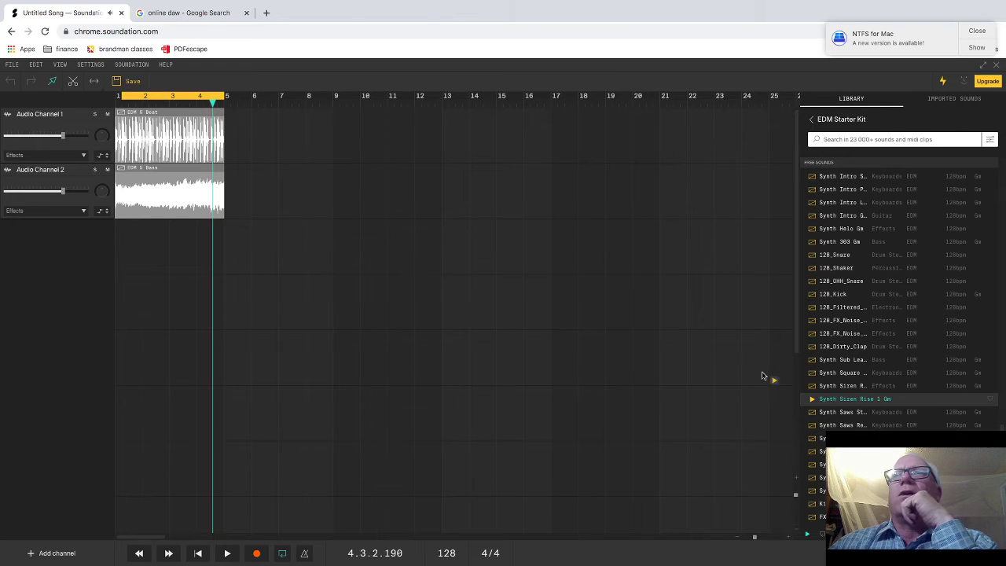
Place Synth Siren Rise 1 Gm at bar 1 of a third audio channel and play it with the other clips.
{"action": "left_click", "coordinate": [46, 554]}
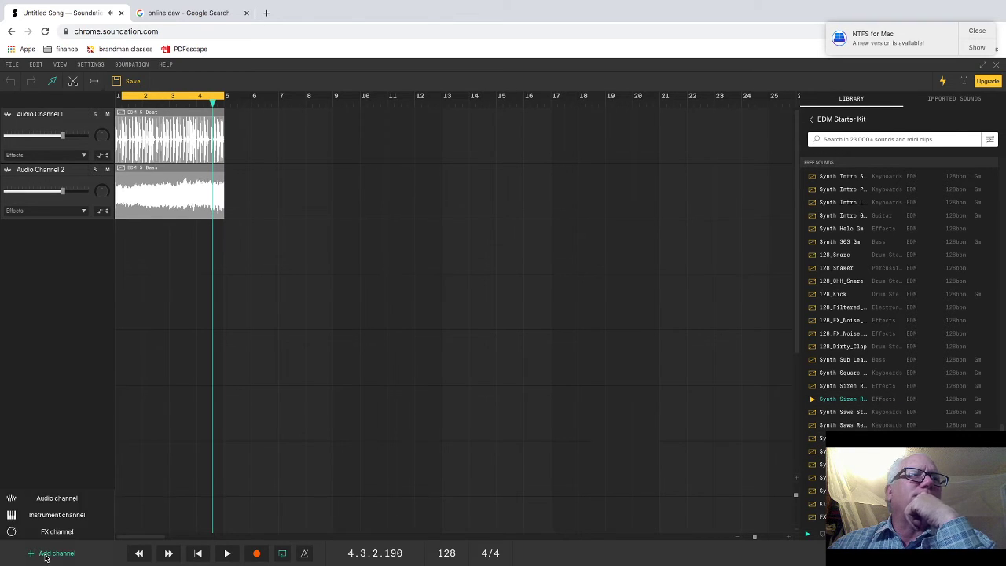
{"action": "left_click", "coordinate": [47, 498]}
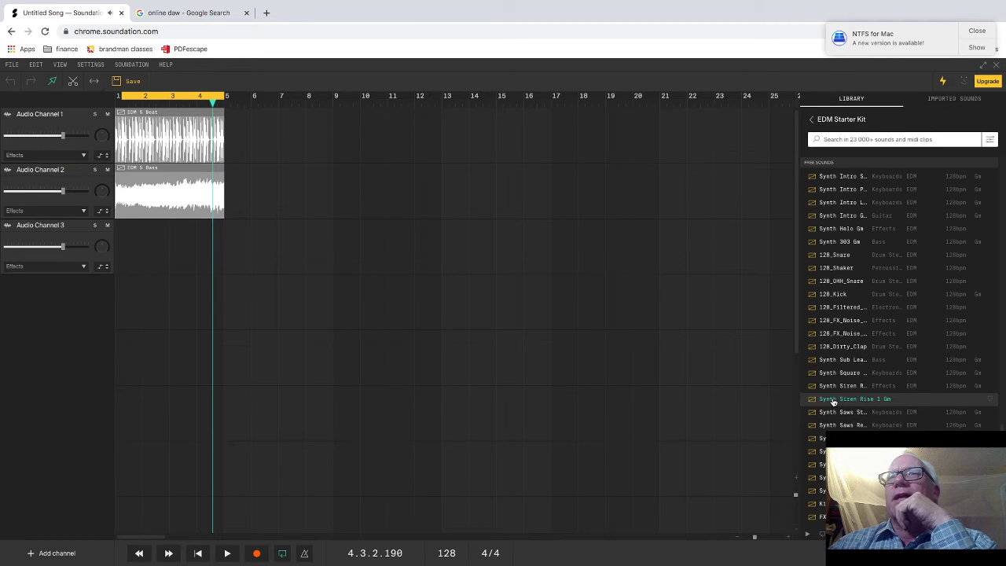
{"action": "left_click_drag", "start_coordinate": [832, 401], "coordinate": [140, 255]}
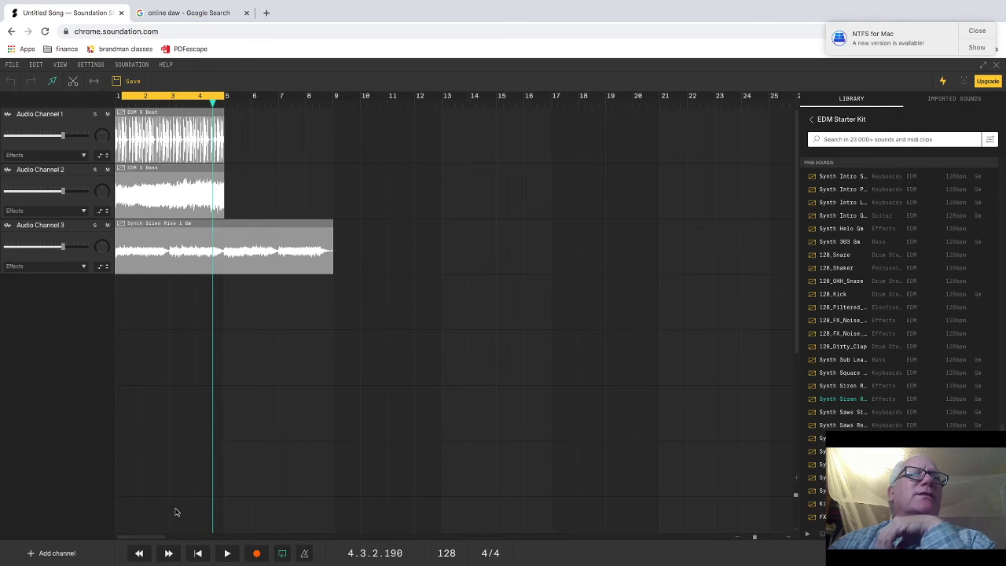
{"action": "left_click", "coordinate": [228, 553]}
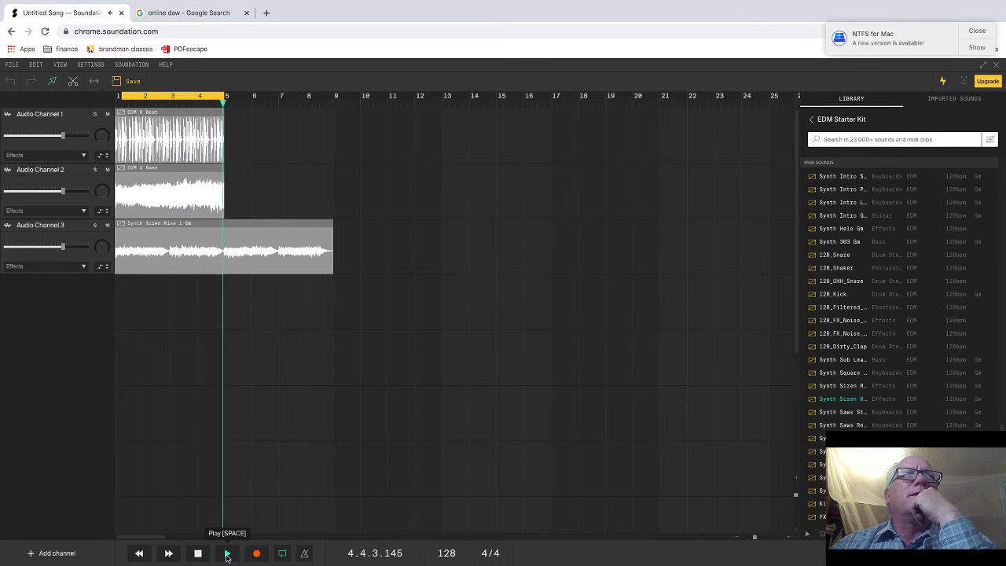
{"action": "left_click", "coordinate": [227, 555]}
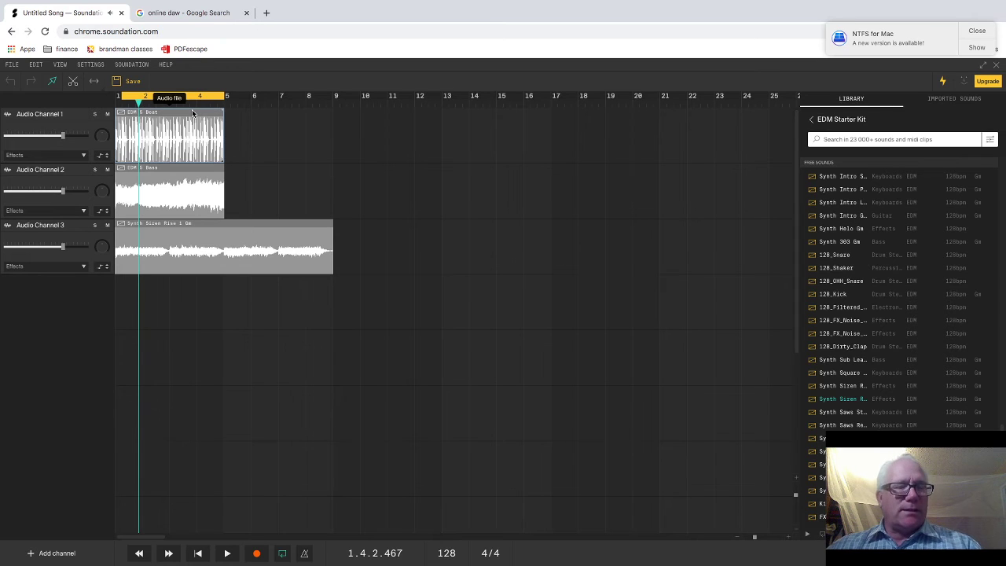
Duplicate the EDM 5 Beat and EDM 5 Bass clips to bar 5 and extend the loop region to bar 9.
{"action": "left_click_drag", "start_coordinate": [192, 114], "coordinate": [299, 116]}
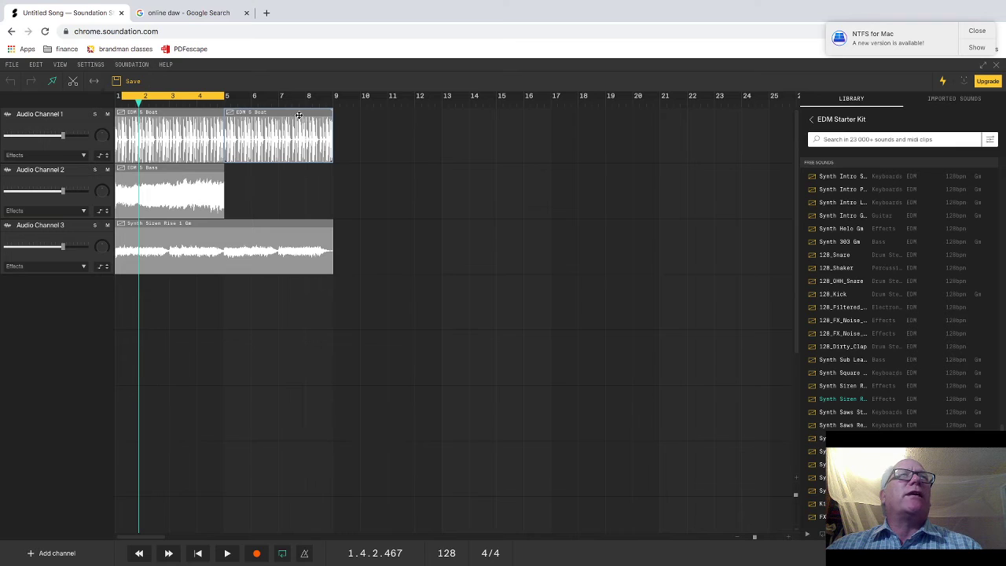
{"action": "left_click", "coordinate": [186, 172]}
{"action": "left_click_drag", "start_coordinate": [186, 171], "coordinate": [296, 169]}
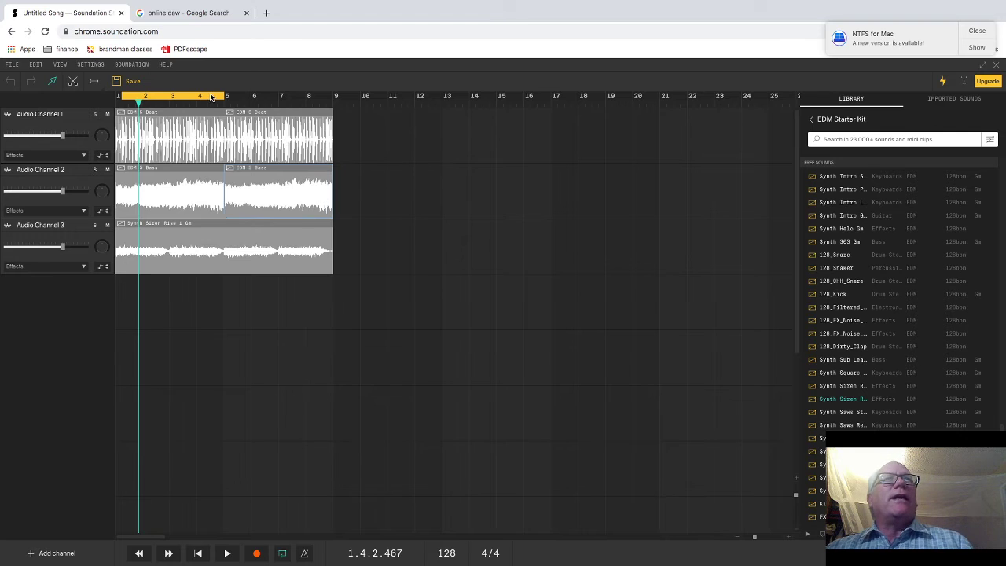
{"action": "left_click_drag", "start_coordinate": [225, 95], "coordinate": [336, 98]}
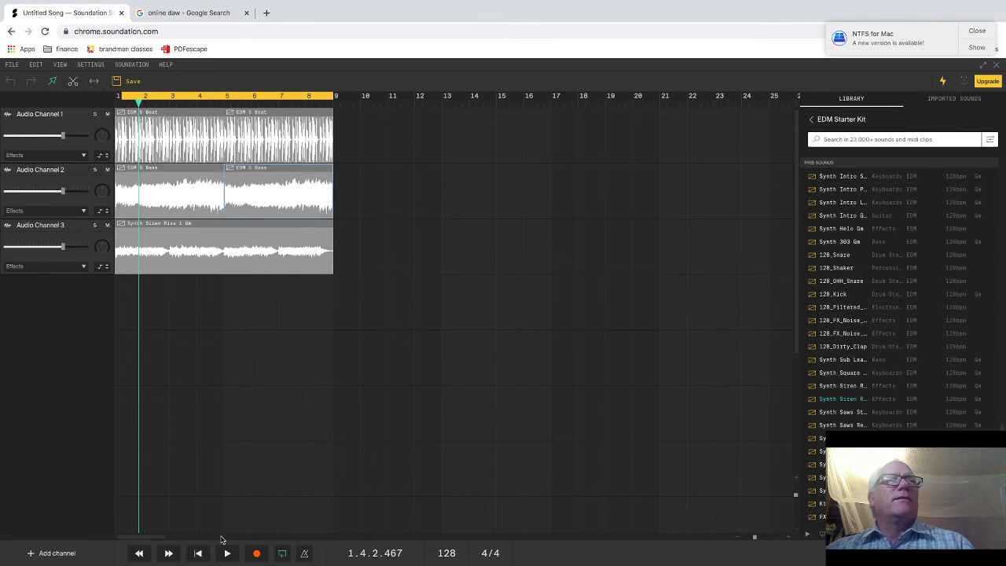
Play the extended eight-bar loop with all three channels and stop playback.
{"action": "left_click", "coordinate": [228, 554]}
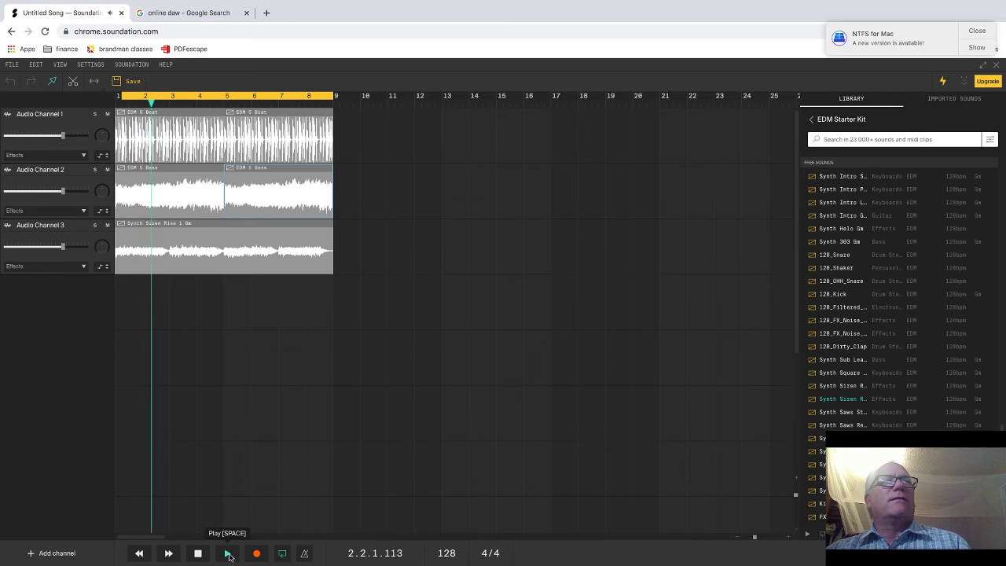
{"action": "mouse_move", "coordinate": [303, 561]}
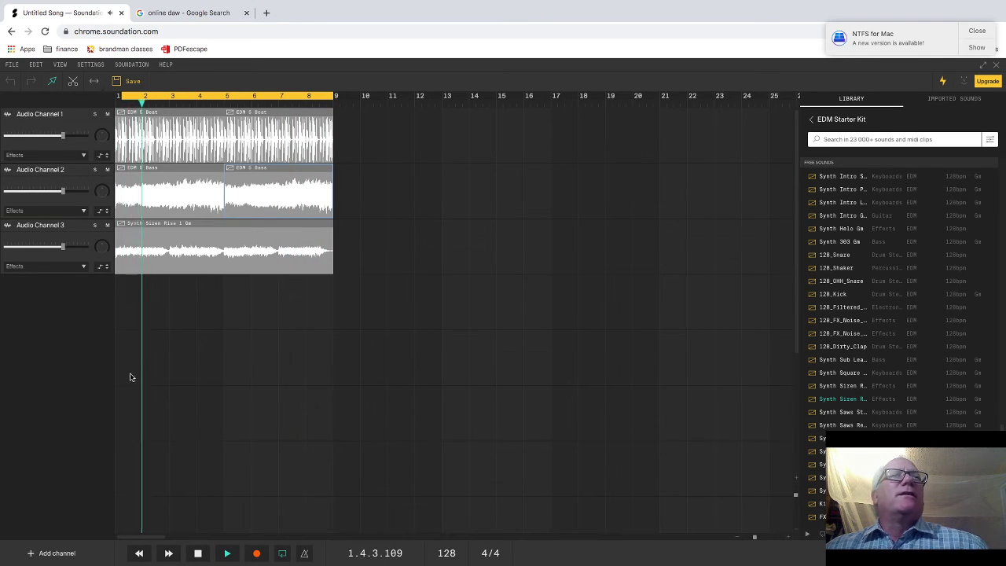
{"action": "left_click", "coordinate": [198, 557]}
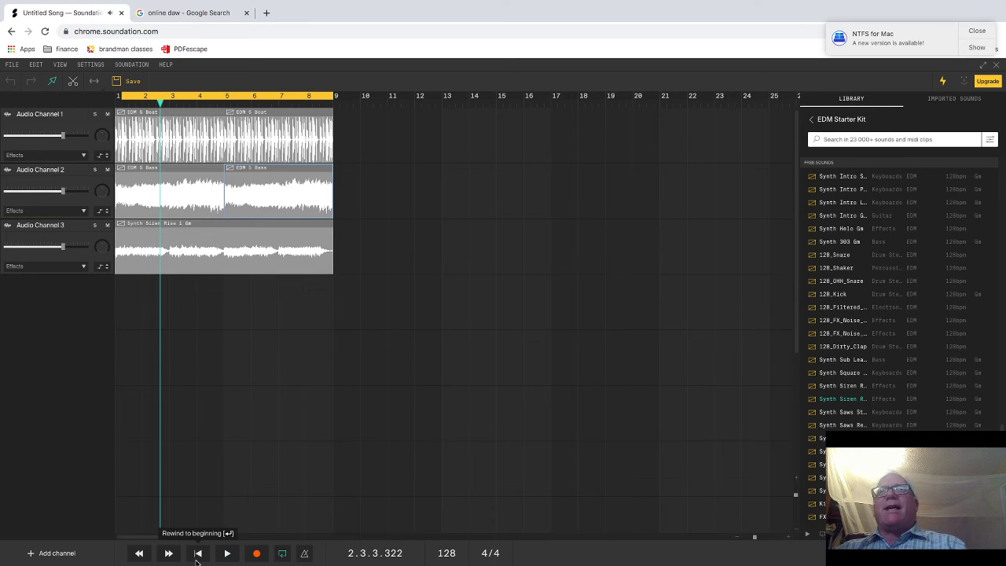